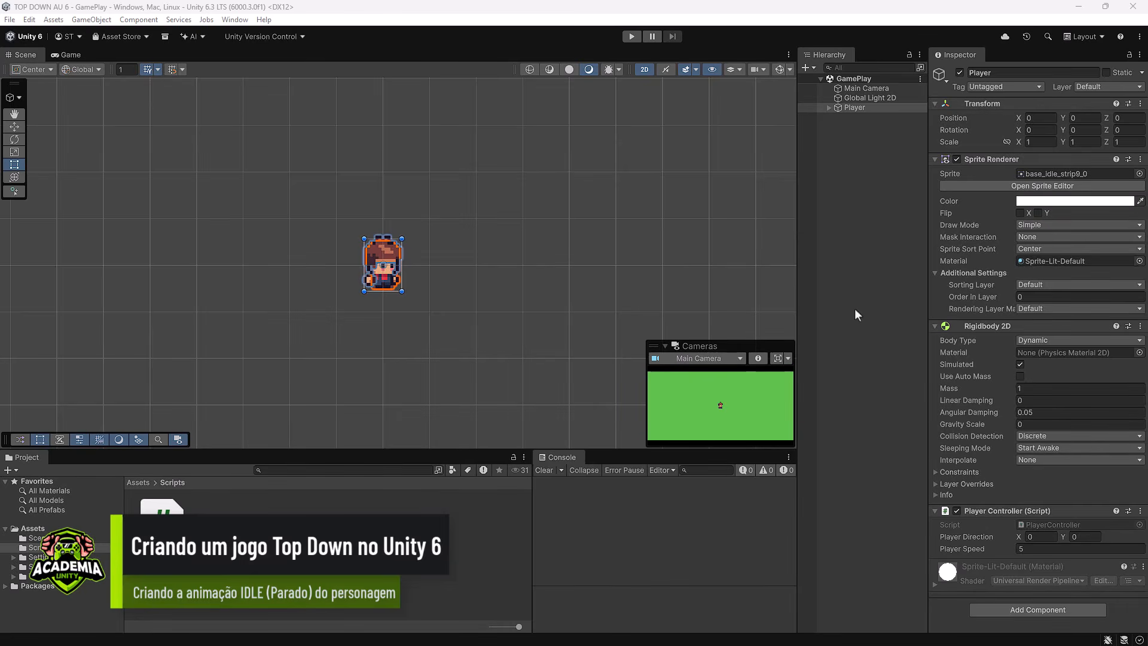
Step: Collapse the Player's Sprite Renderer and Rigidbody 2D components and add an Animator component to the Player
click(935, 159)
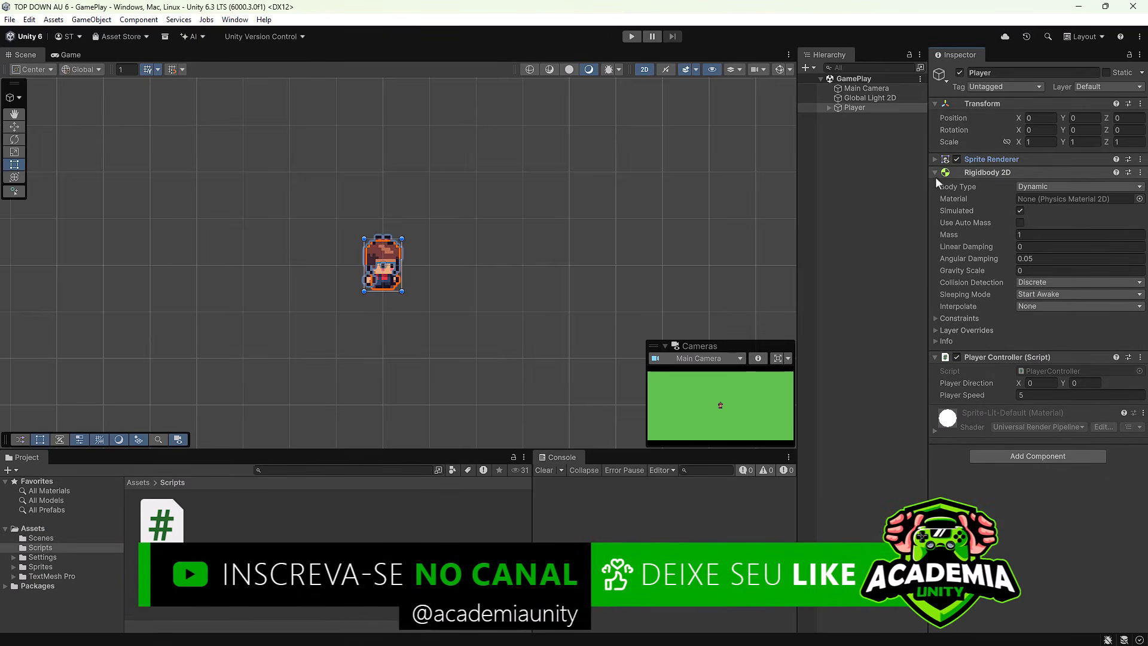
click(935, 173)
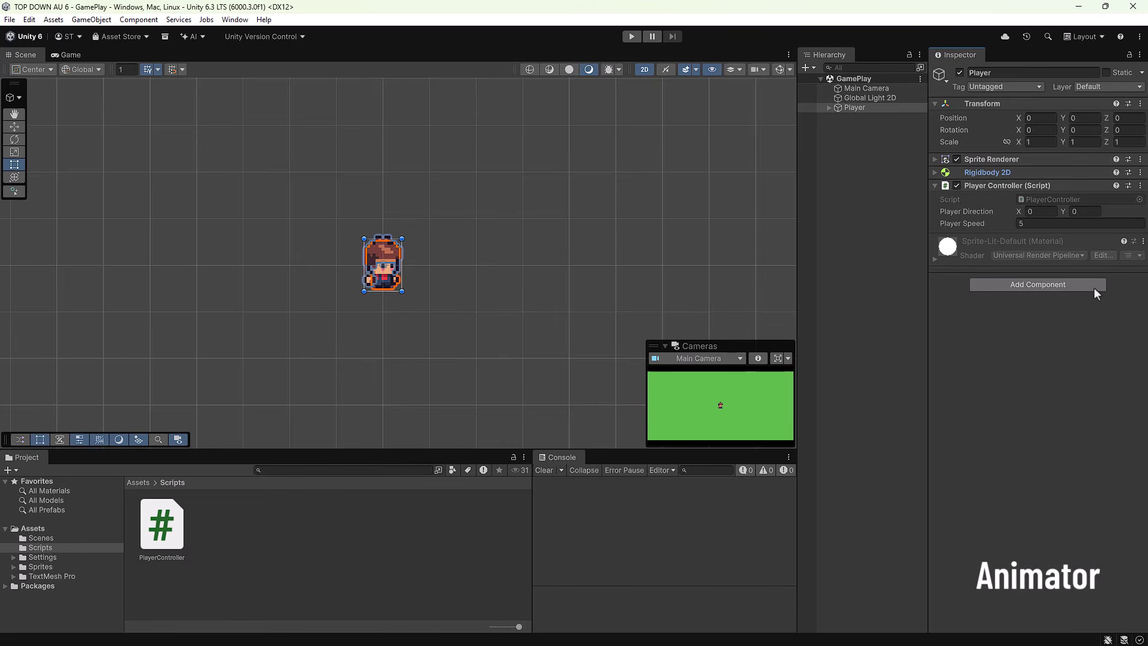
click(1082, 288)
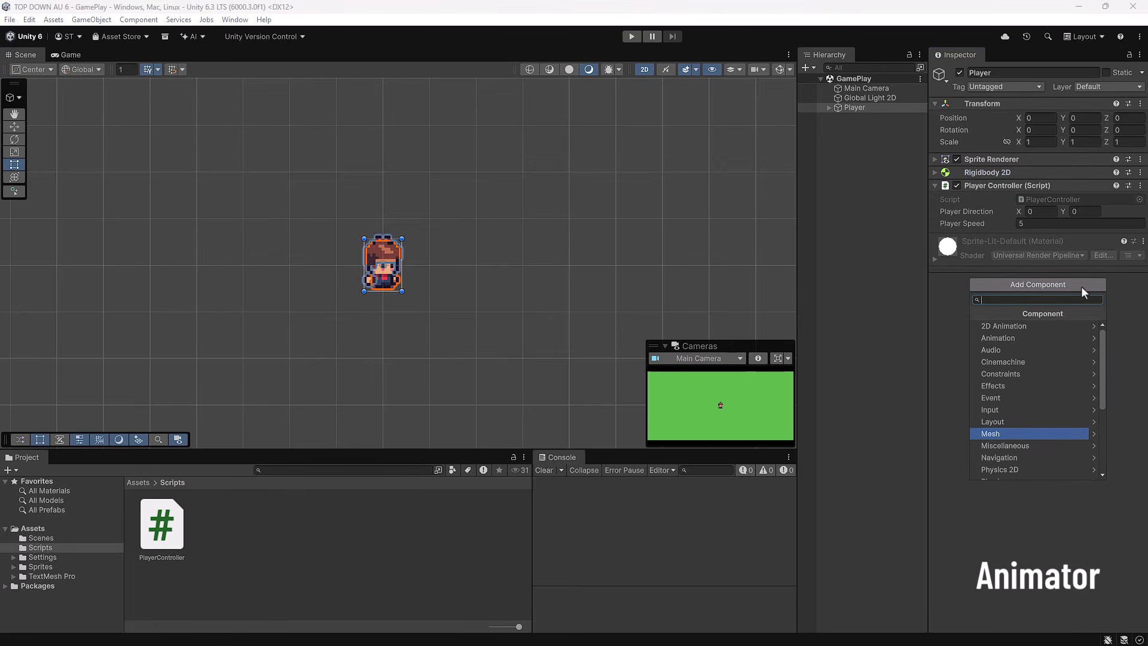
text(anim)
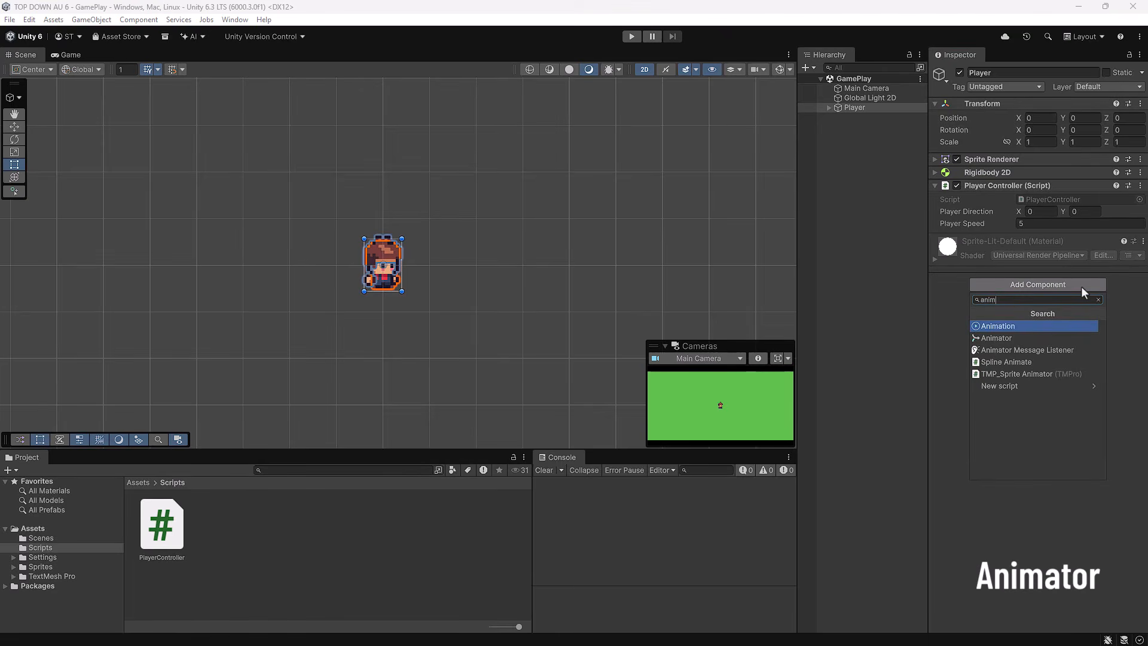
click(1008, 339)
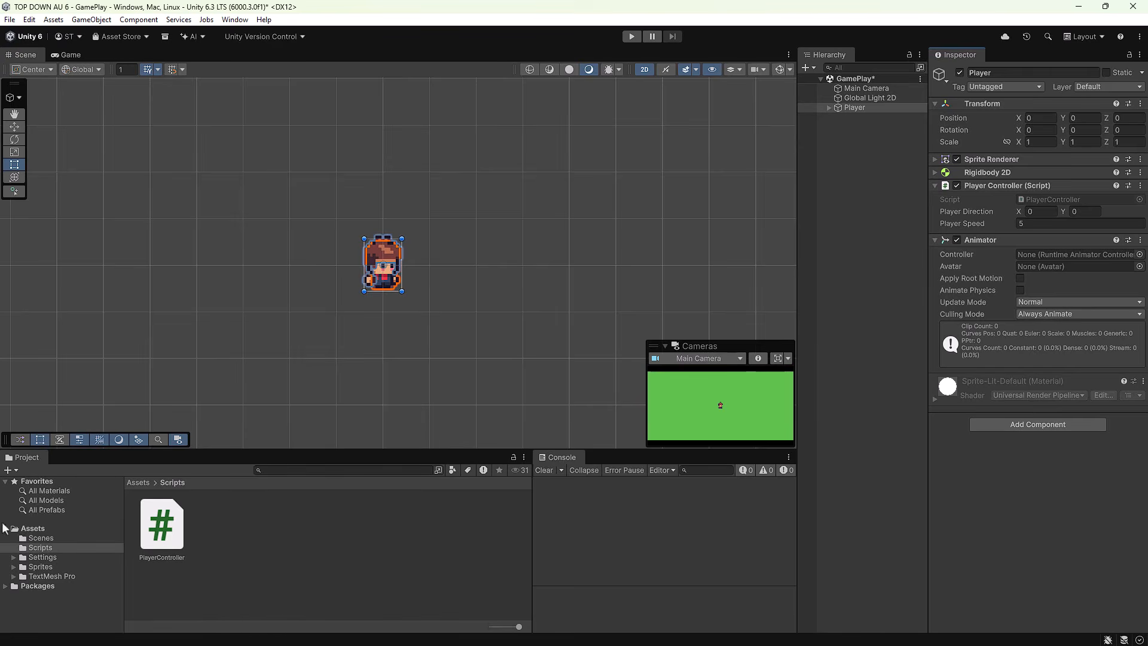
Step: Create a folder named Animations in Assets and open it
click(35, 529)
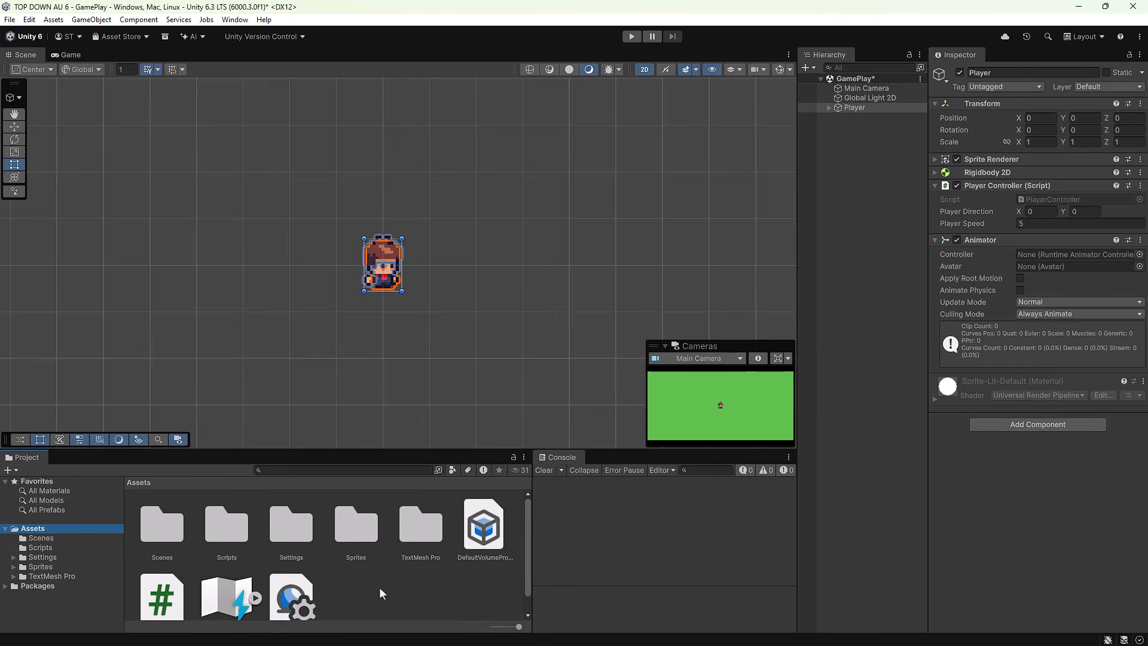
right_click(356, 587)
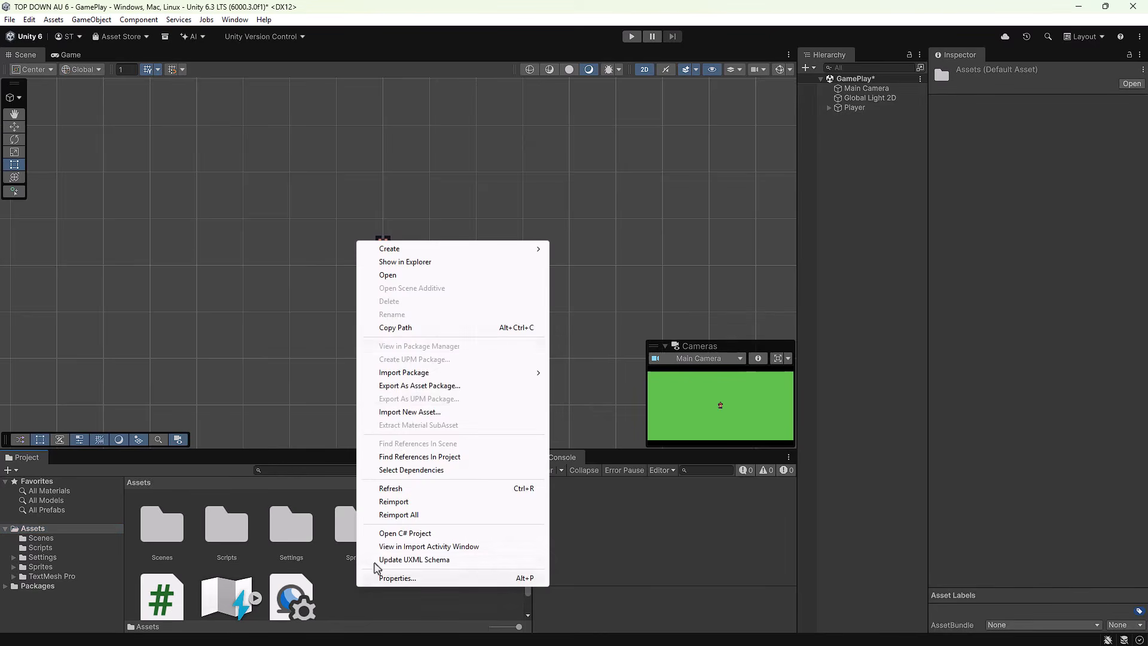
mouse_move(455, 247)
click(578, 248)
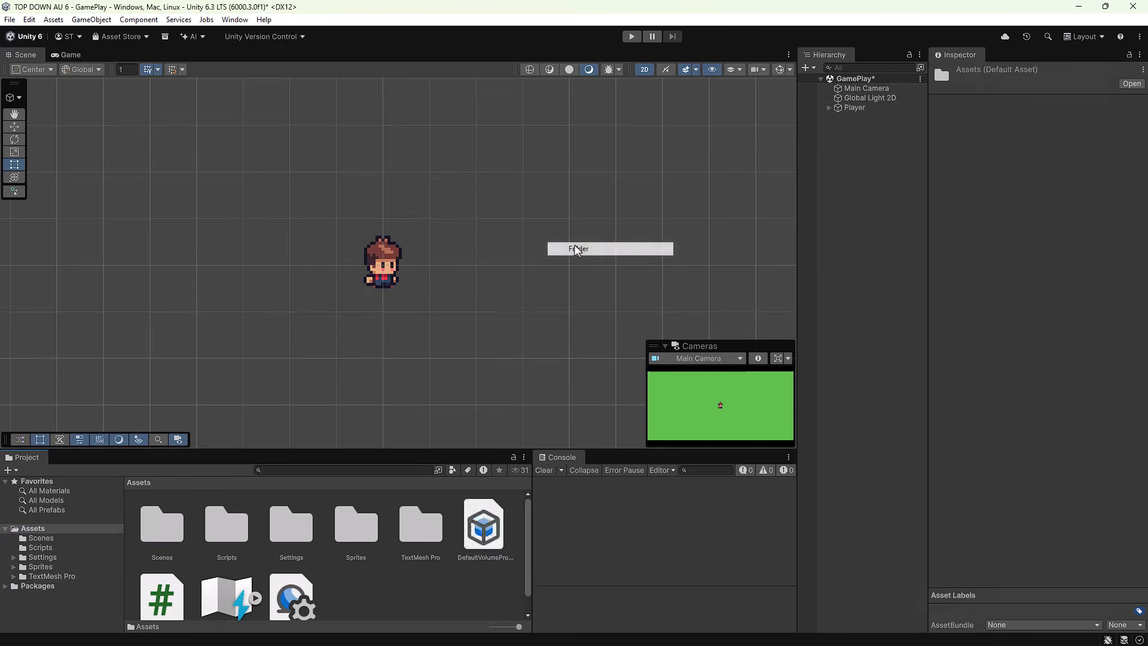
text(A)
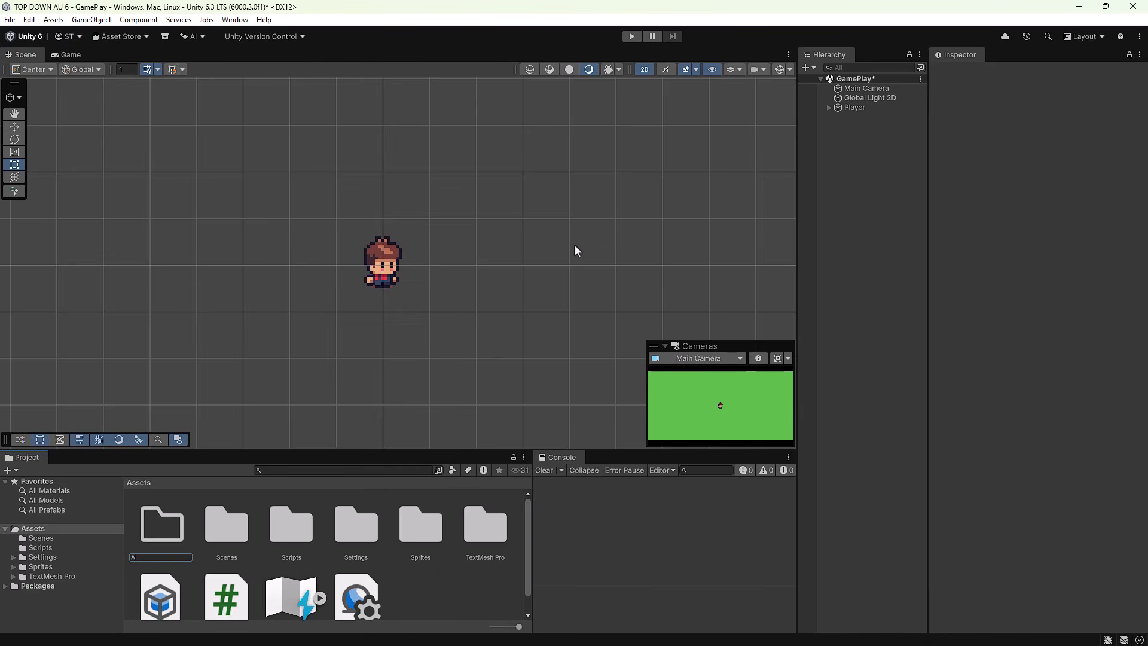
text(nimations)
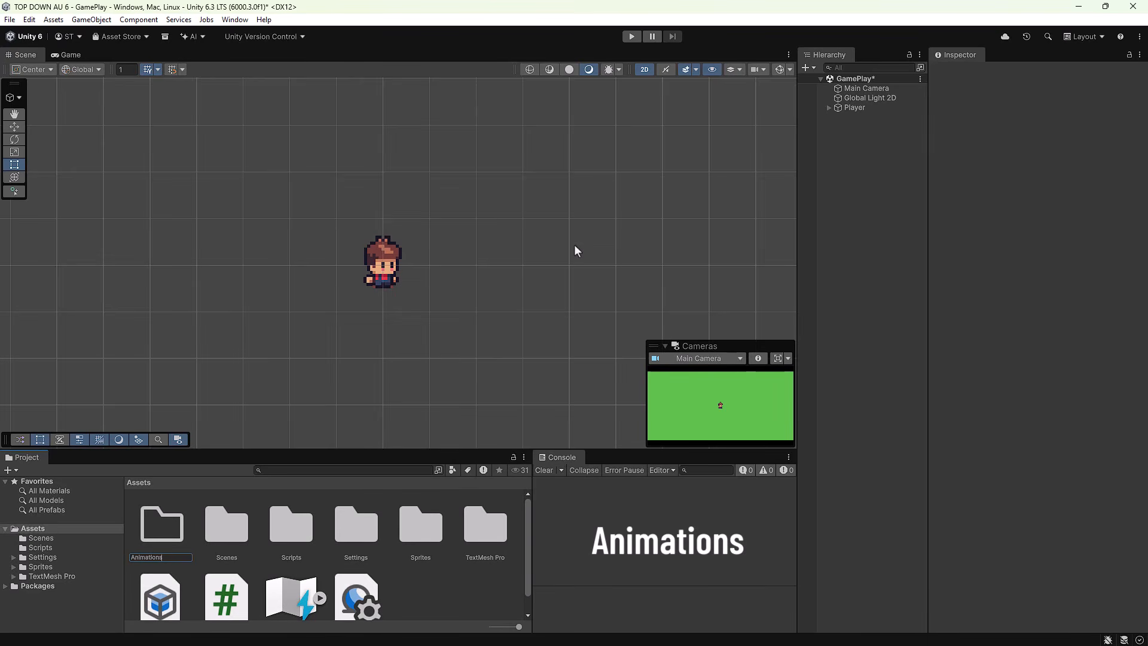
key(Return)
key(Return)
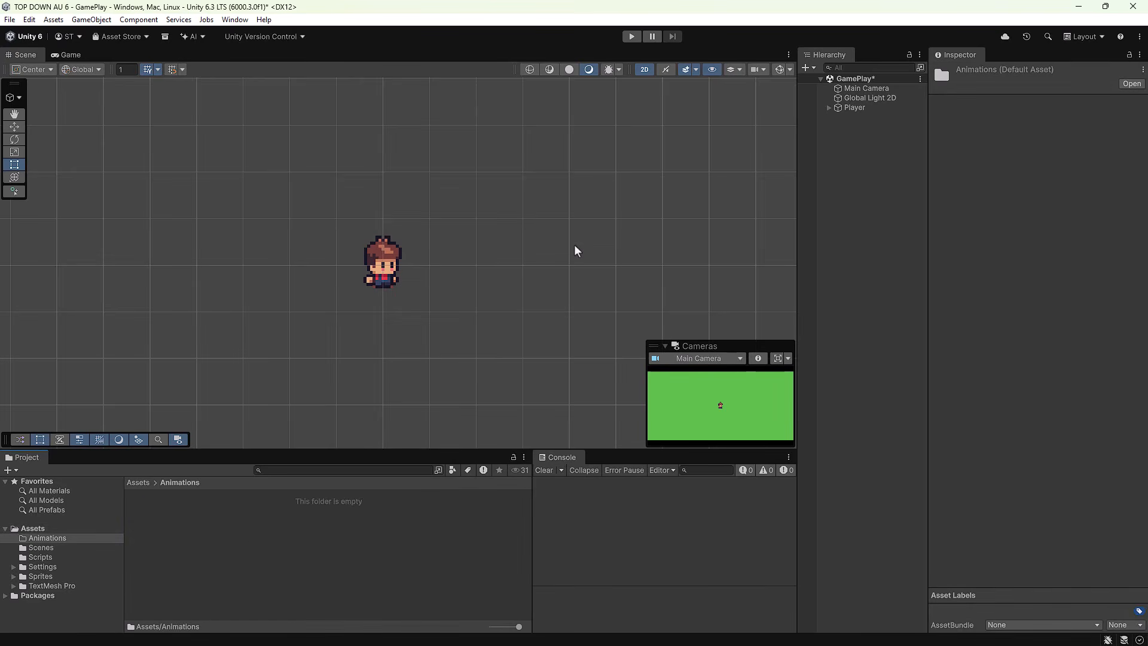
Step: Create an Animator Controller named Player in the Animations folder
right_click(213, 541)
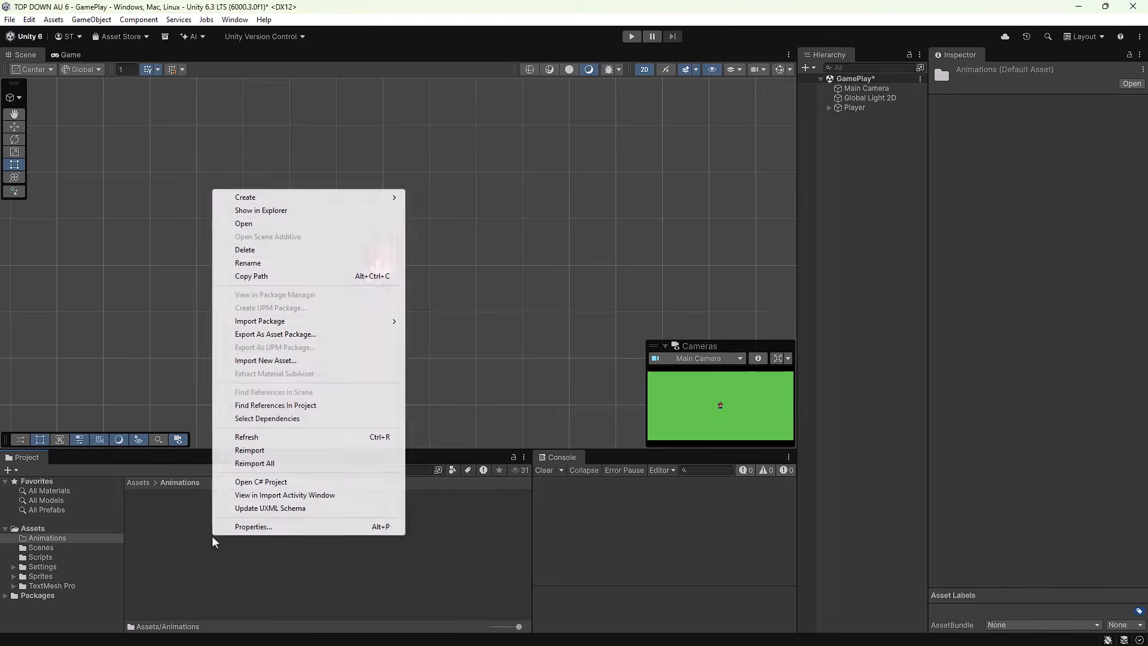
mouse_move(286, 202)
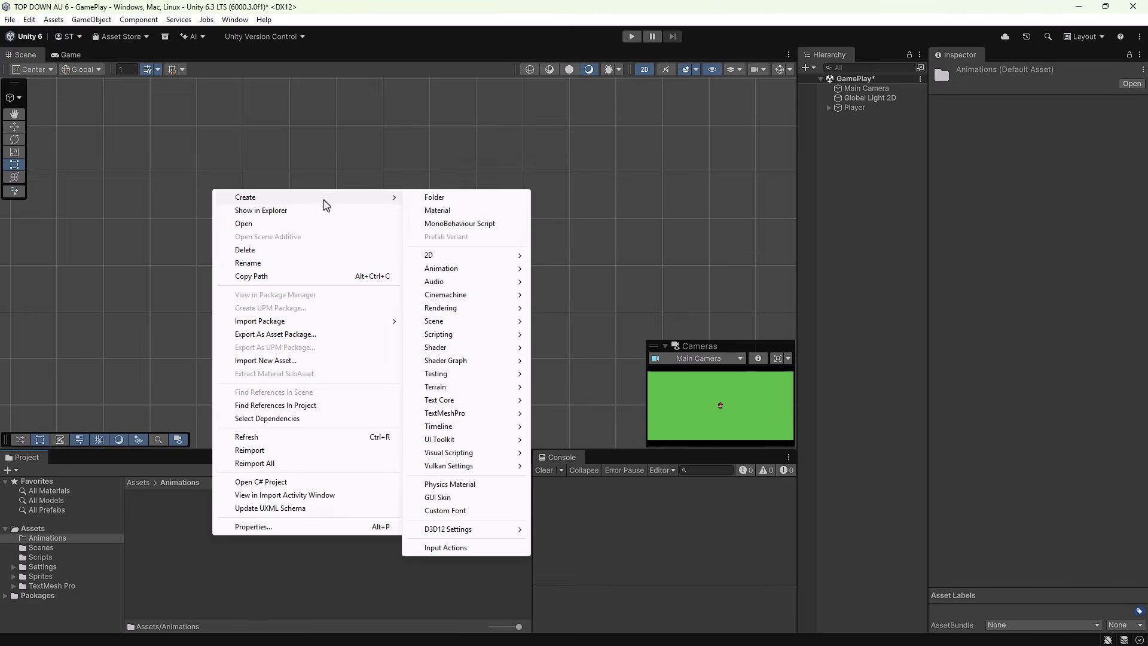
mouse_move(468, 271)
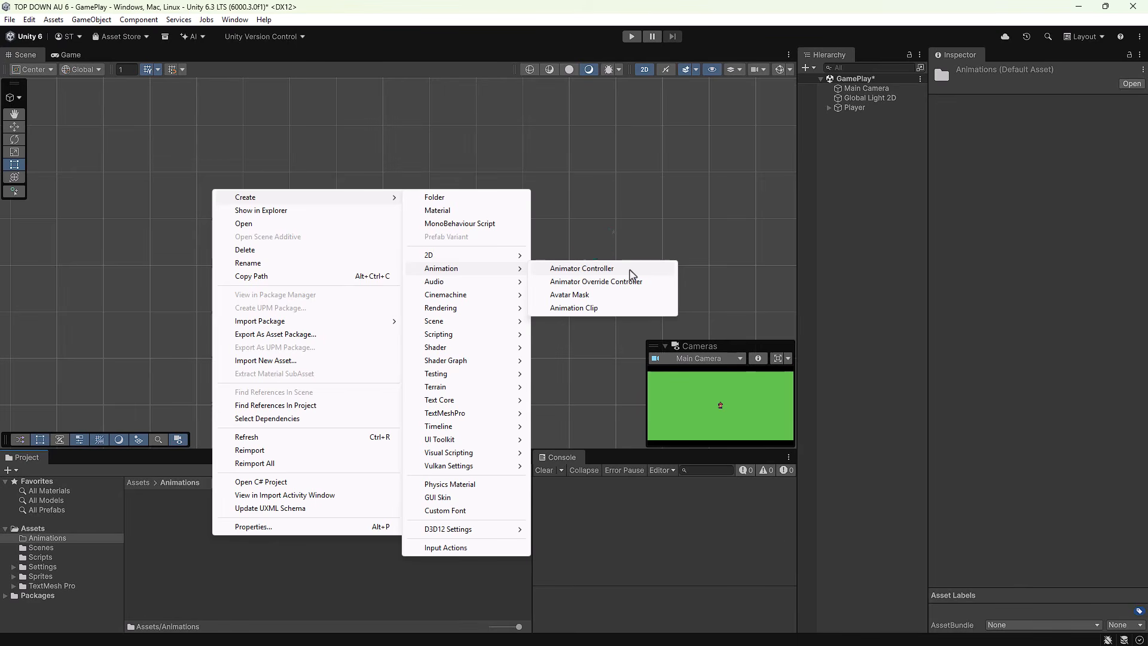
click(629, 270)
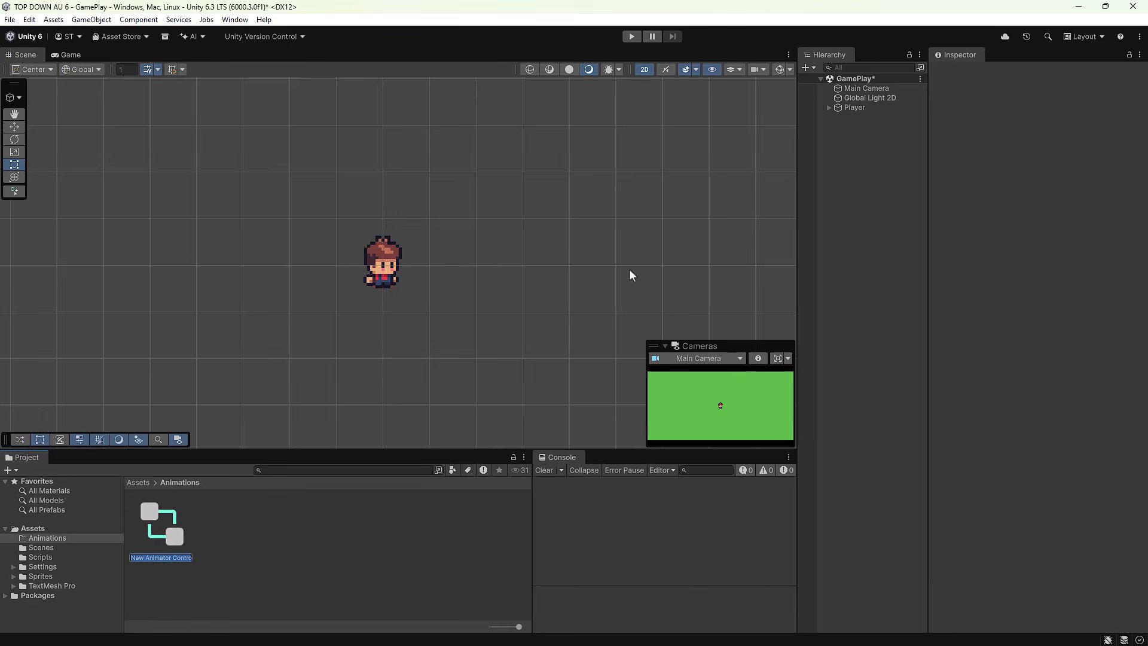
text(Player)
key(Return)
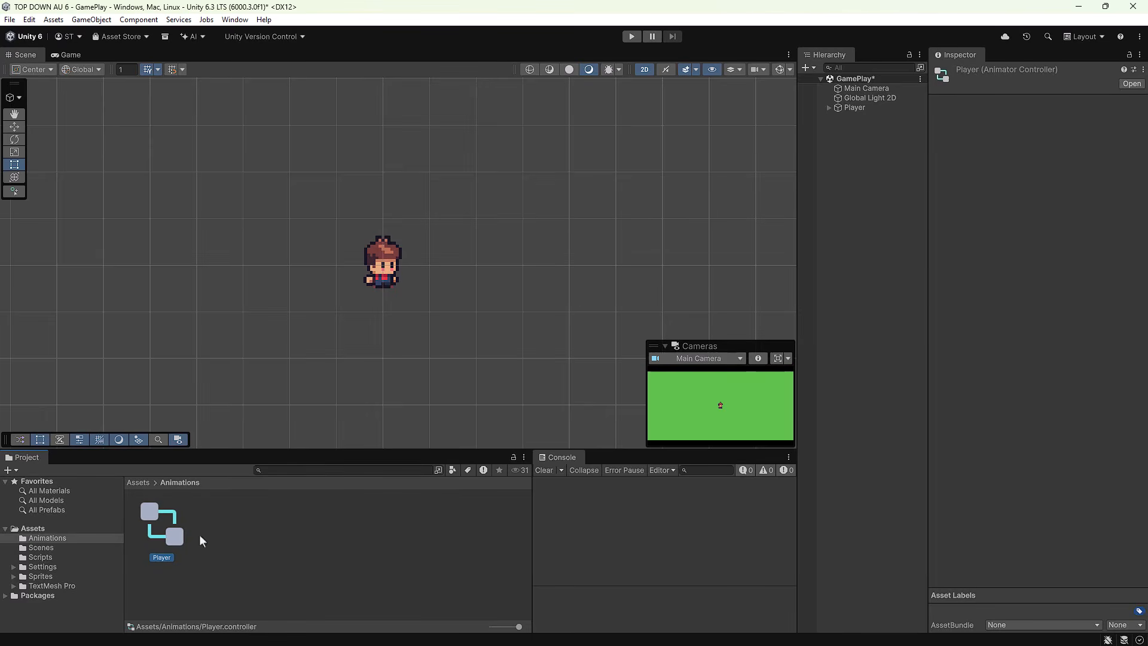
Step: Assign the Player animator controller asset to the Controller field of the Player object's Animator component
click(851, 109)
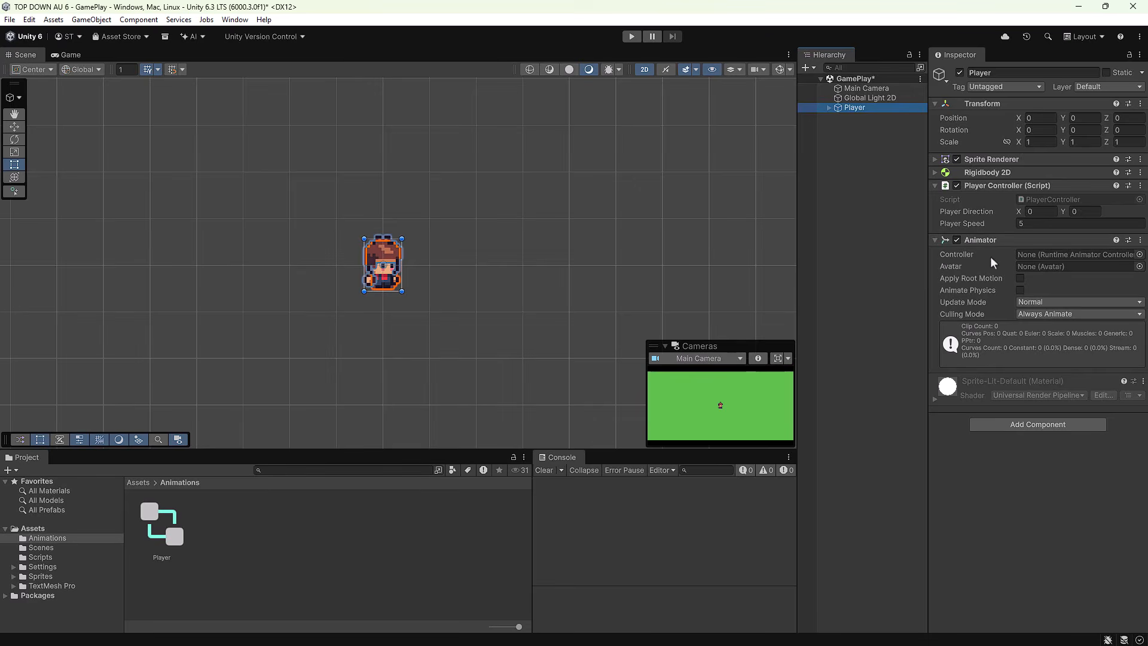
click(164, 525)
drag(164, 524, 1078, 253)
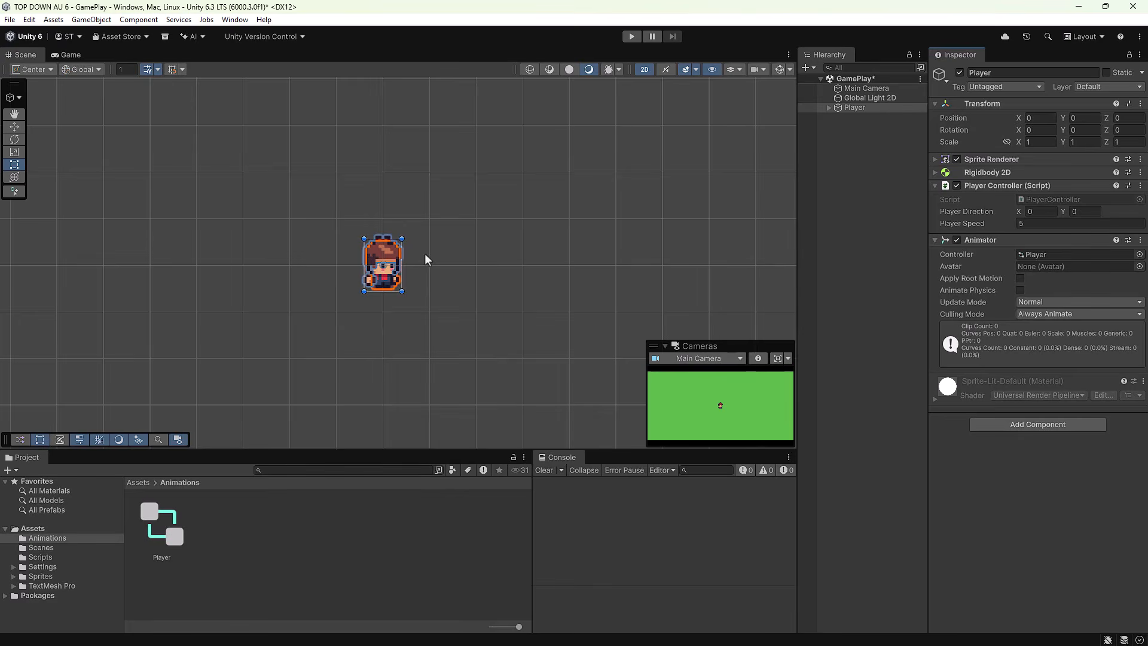
Step: Open the Animation window and dock it beside the Game view
click(242, 19)
mouse_move(289, 152)
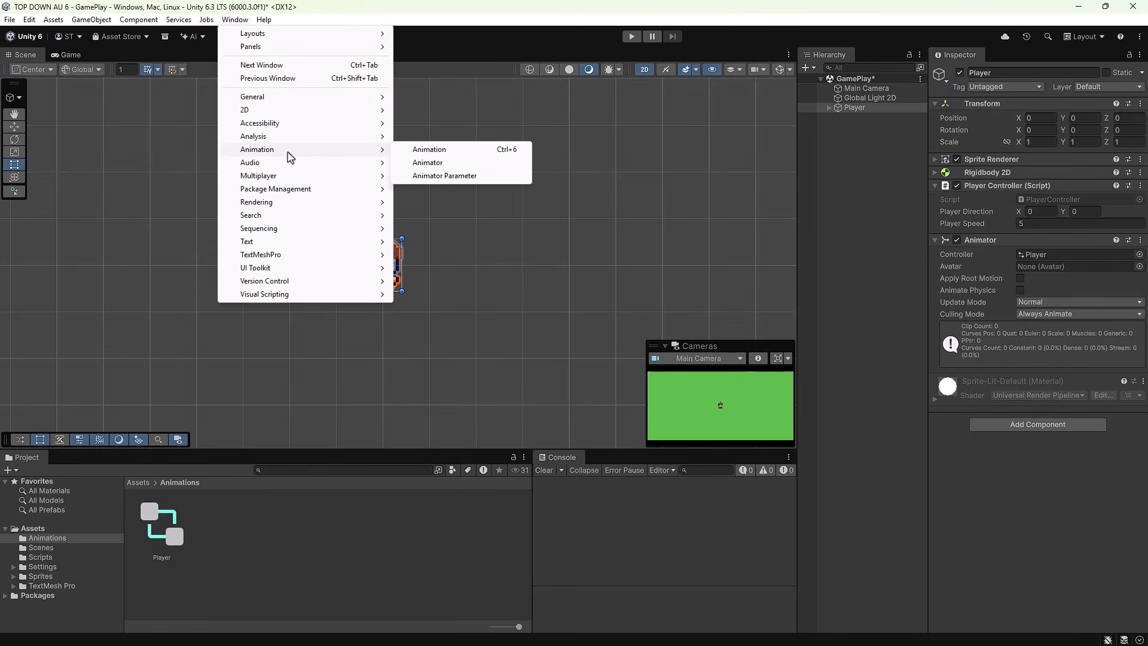
click(478, 153)
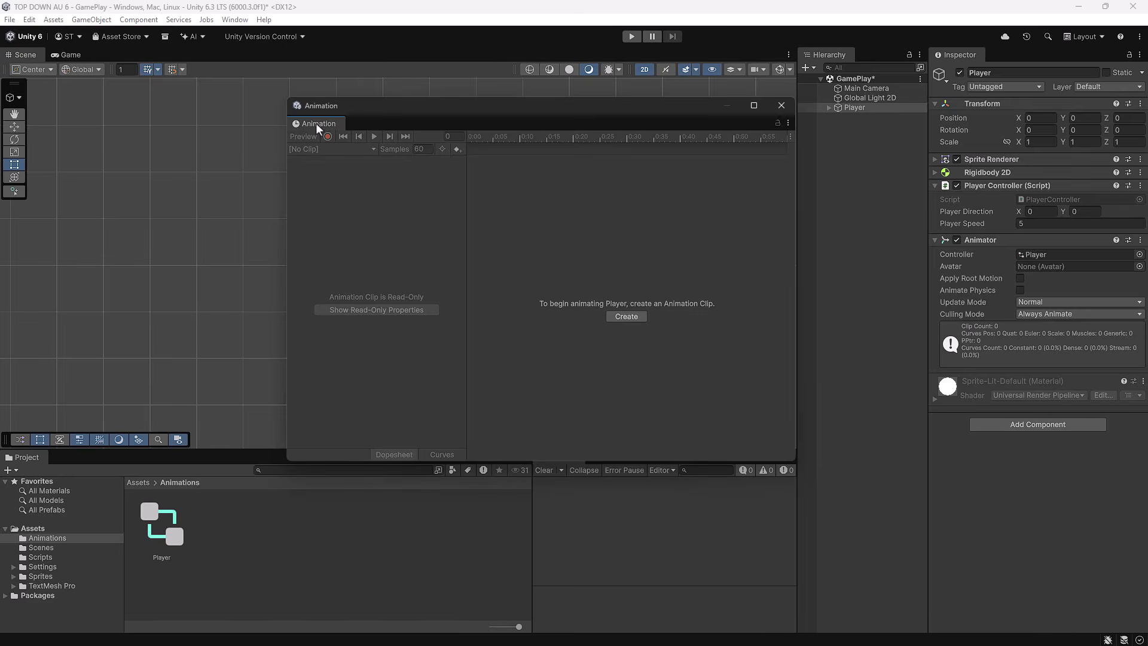
drag(316, 123, 103, 51)
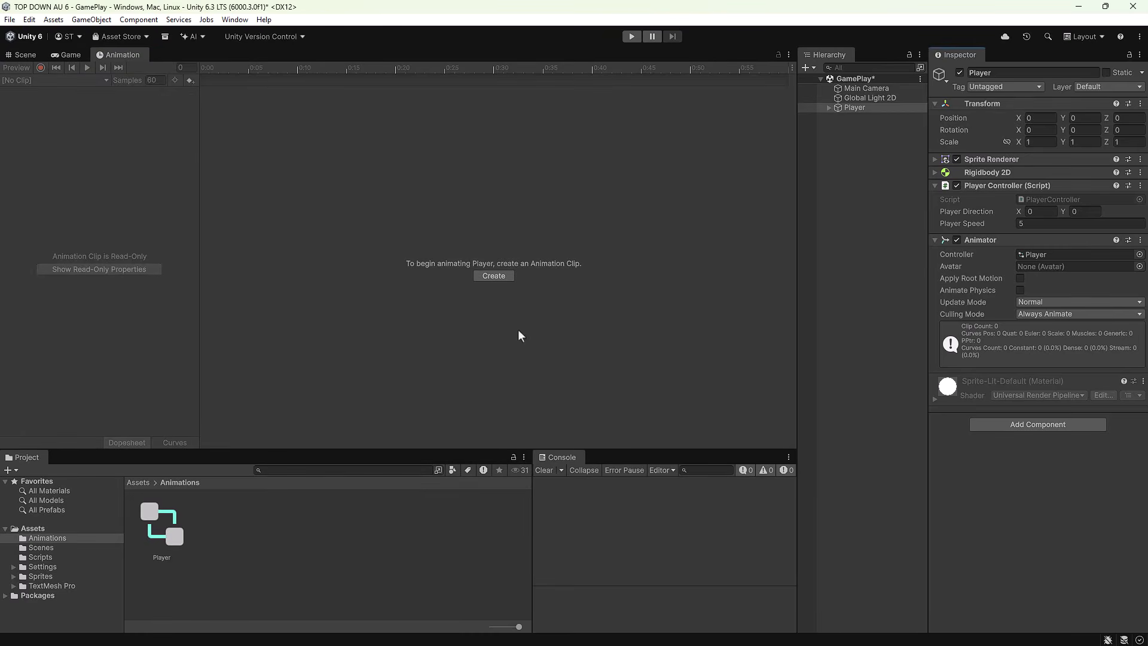
Step: Open the Animator window for the Player's controller
click(233, 19)
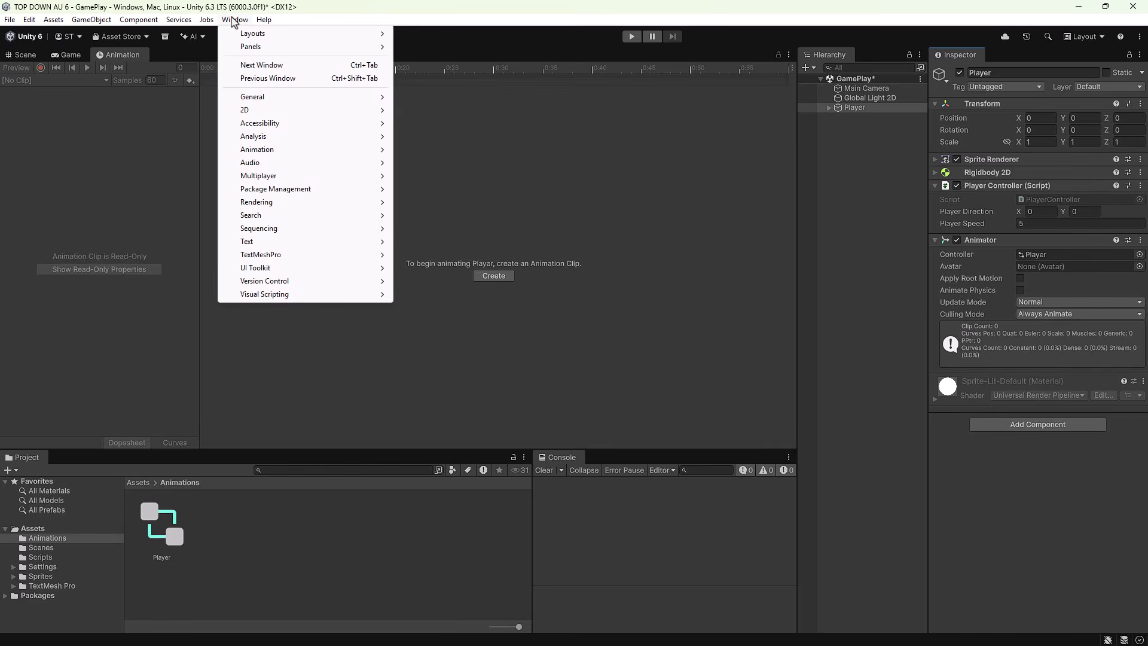
mouse_move(291, 154)
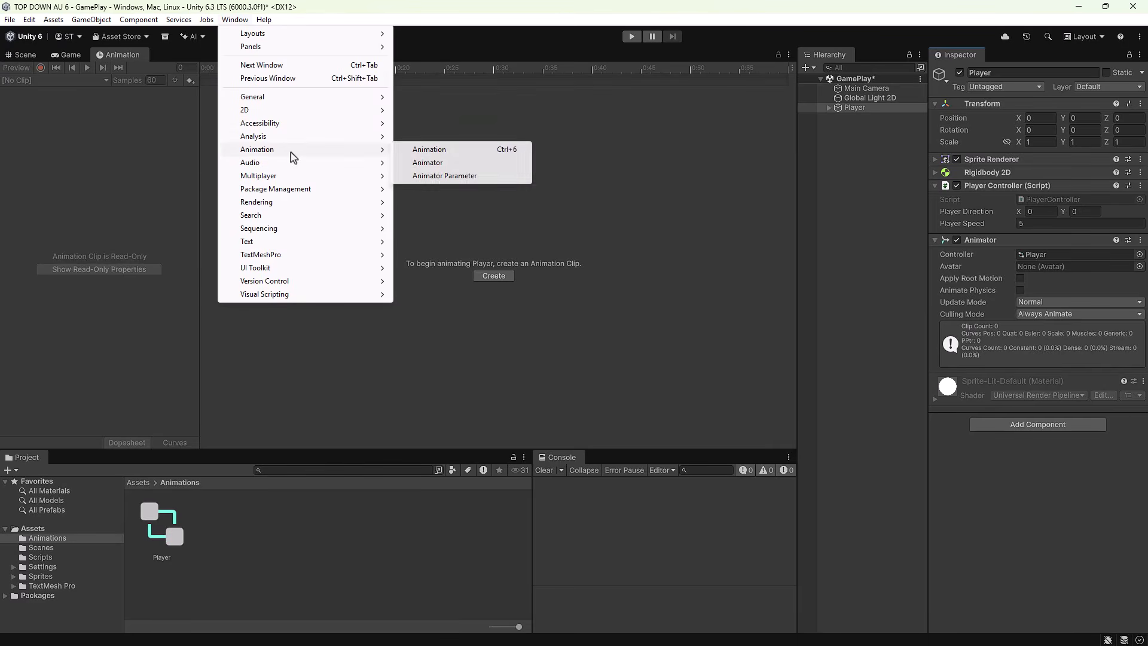
click(457, 163)
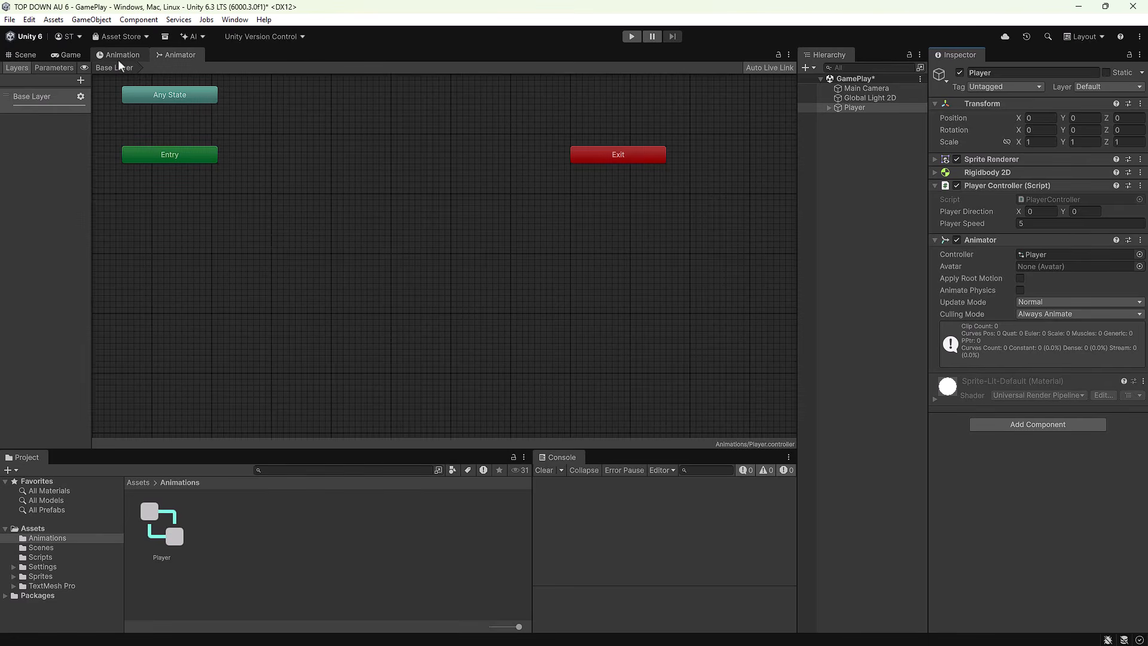
Step: Return to the Animation window and create an animation clip for the Player named Player_Idle in the Animations folder
click(118, 59)
click(175, 61)
click(138, 57)
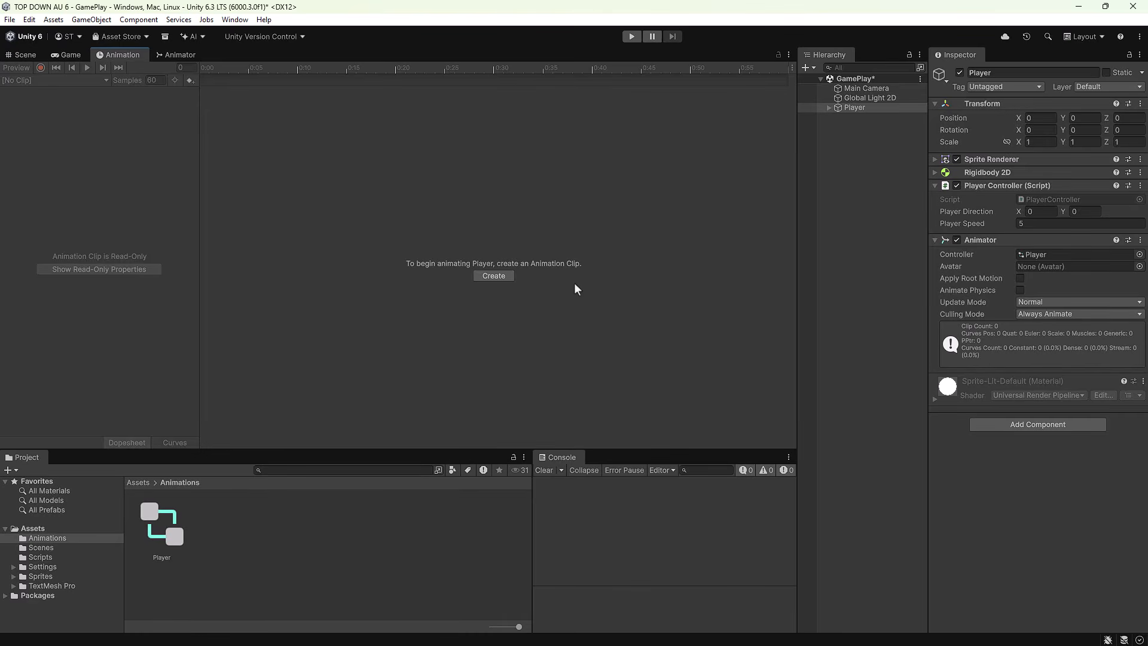
click(504, 276)
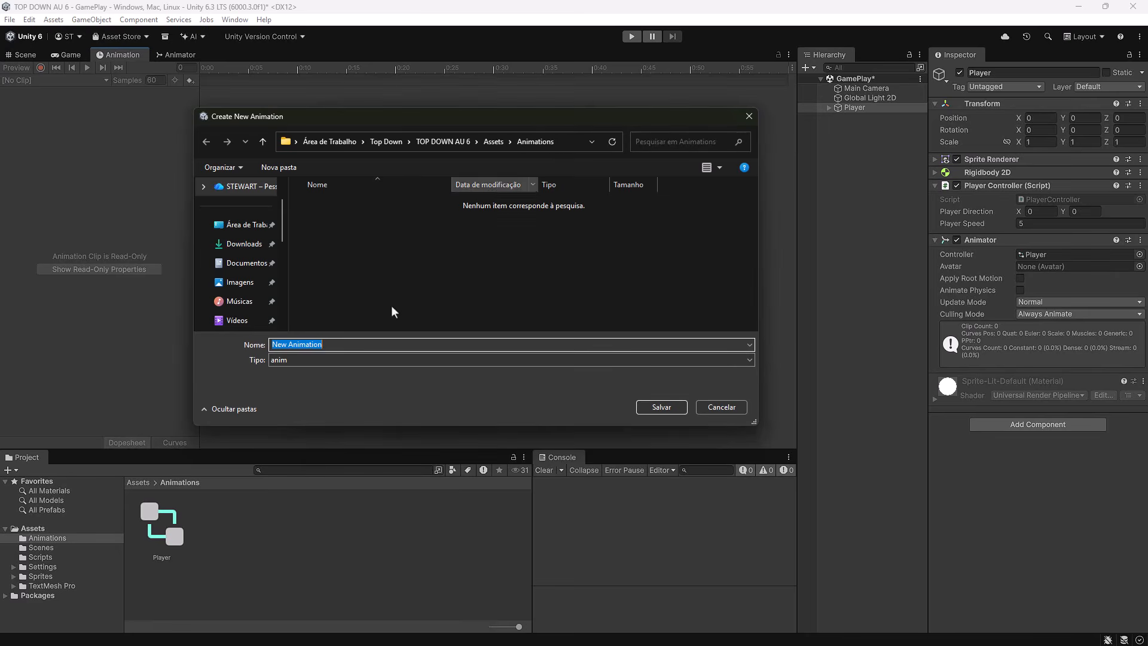
text(Player)
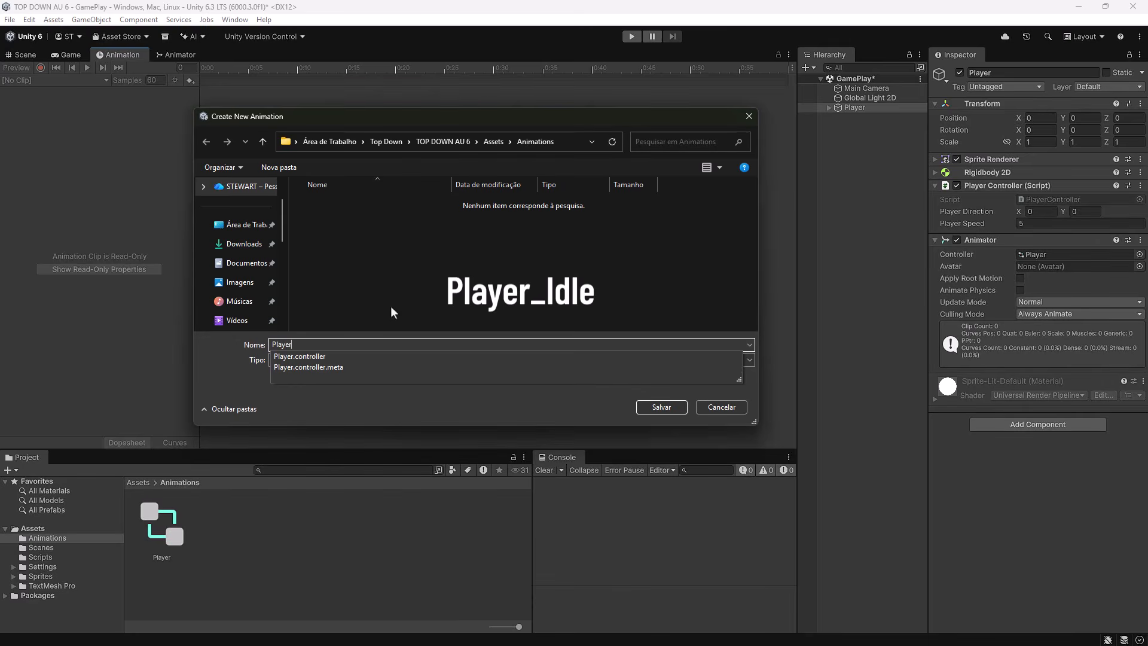
text(_Idle)
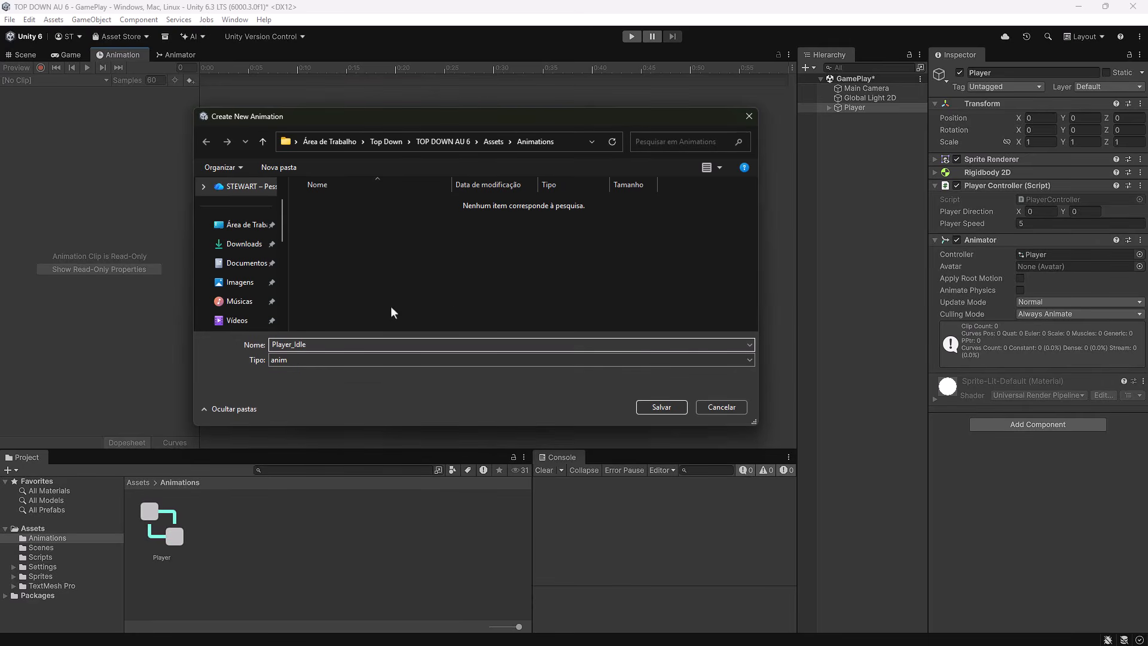
click(656, 410)
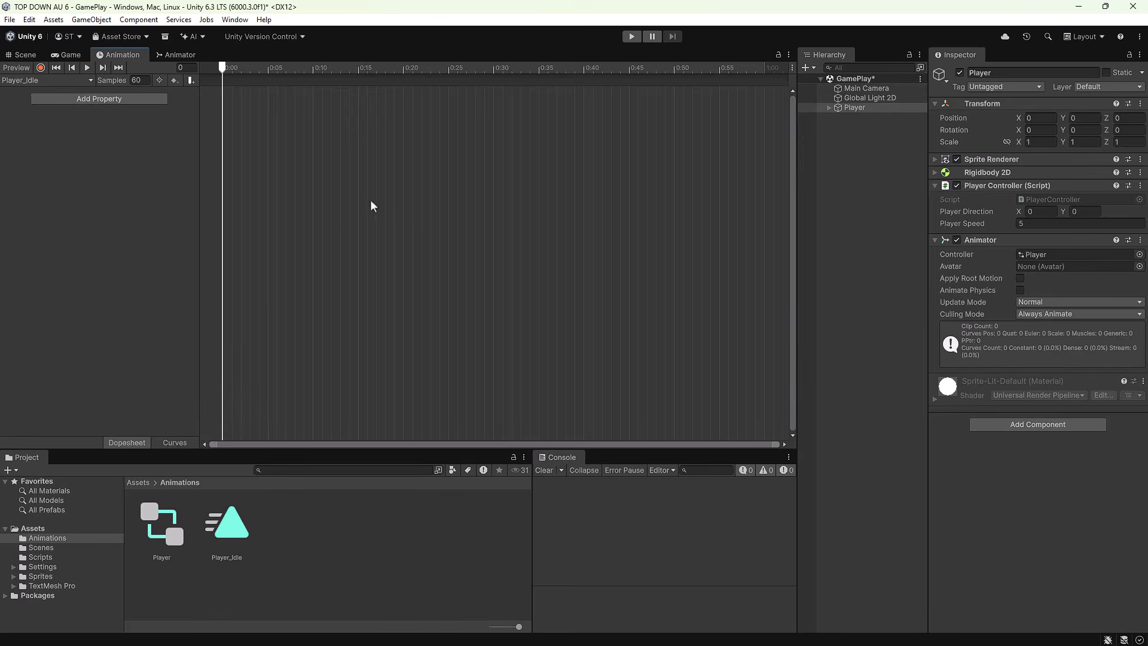
Step: Browse the project to Sprites/Characters/Human/IDLE and expand the base_idle_strip9 sprite sheet into its individual sprites
click(36, 576)
click(13, 576)
scroll(63, 574, down, 3)
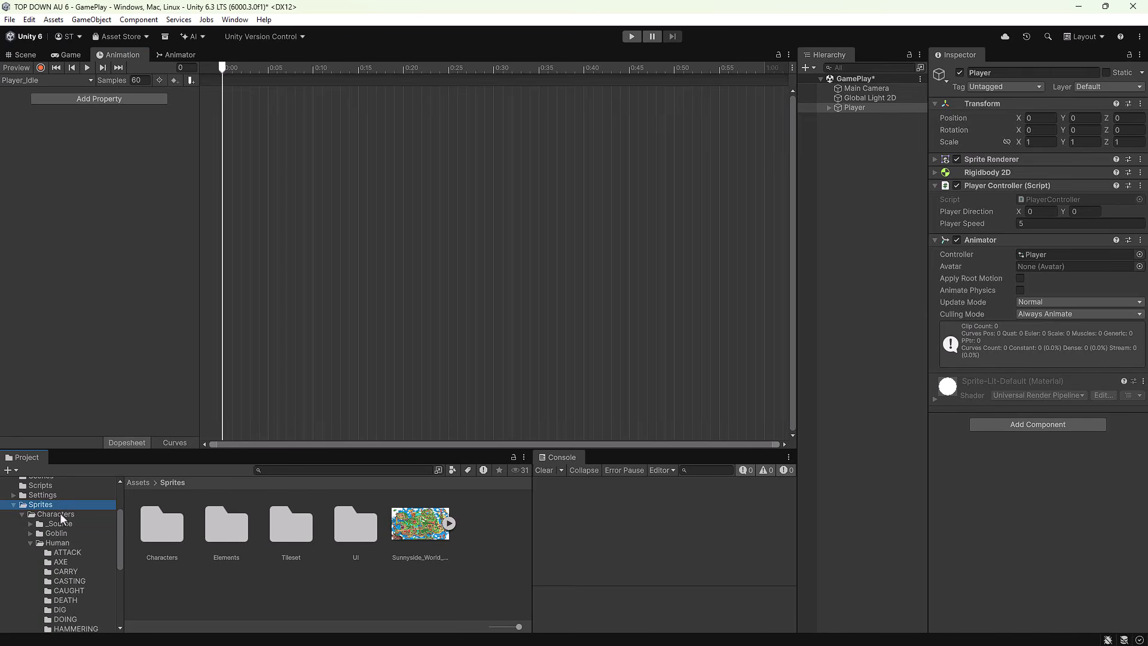
click(57, 543)
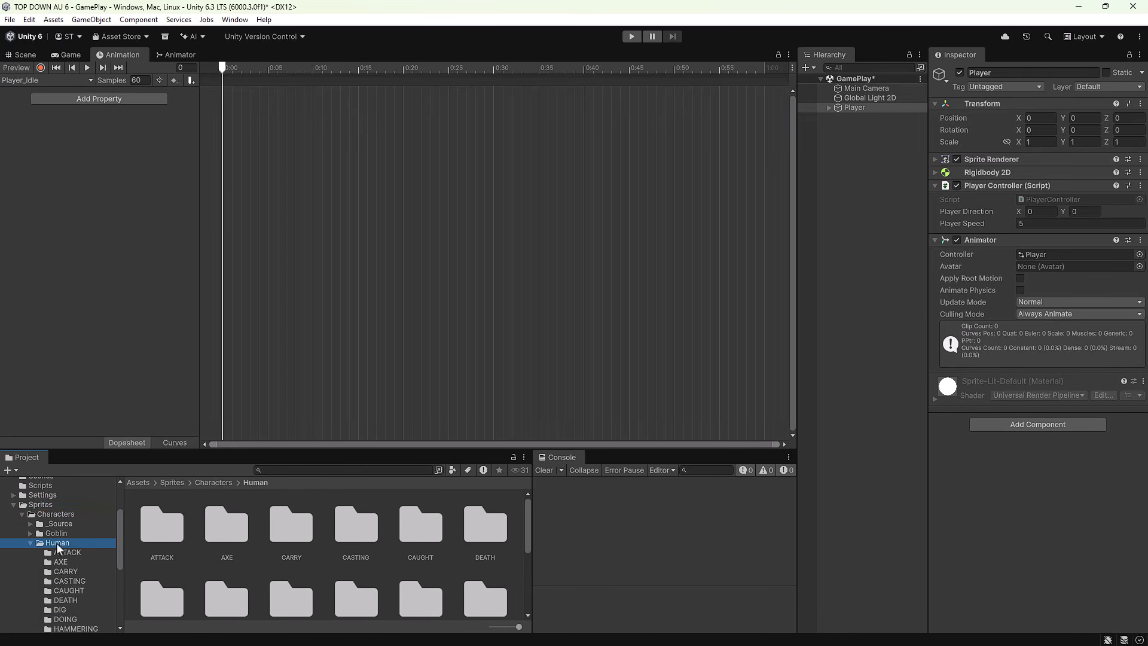
scroll(63, 580, down, 3)
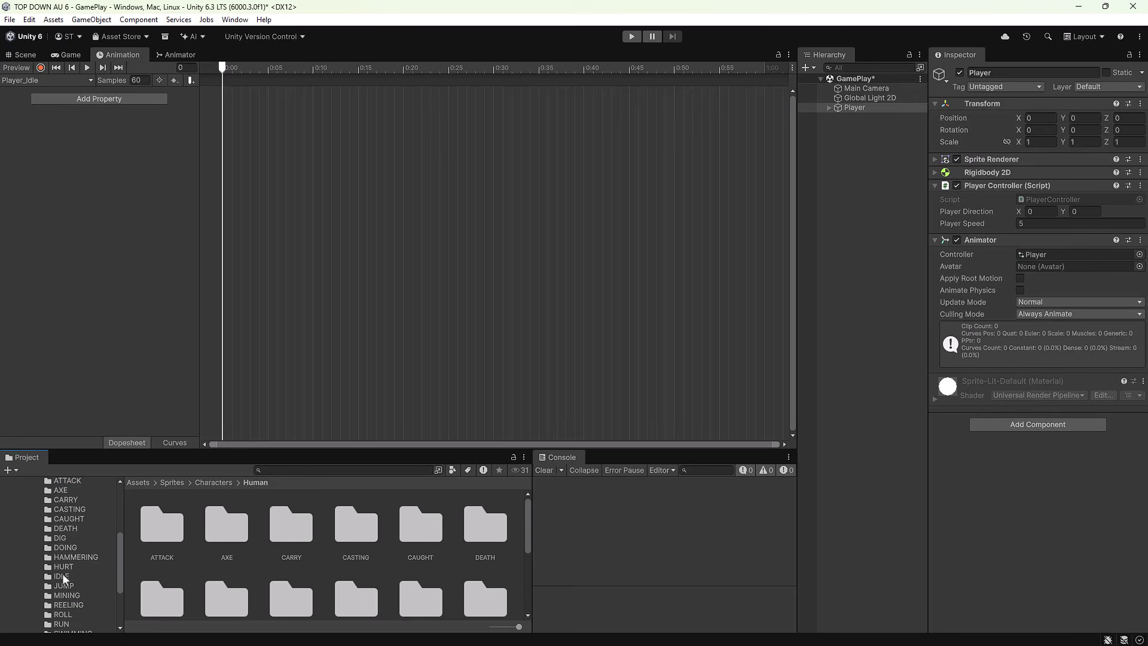
click(60, 576)
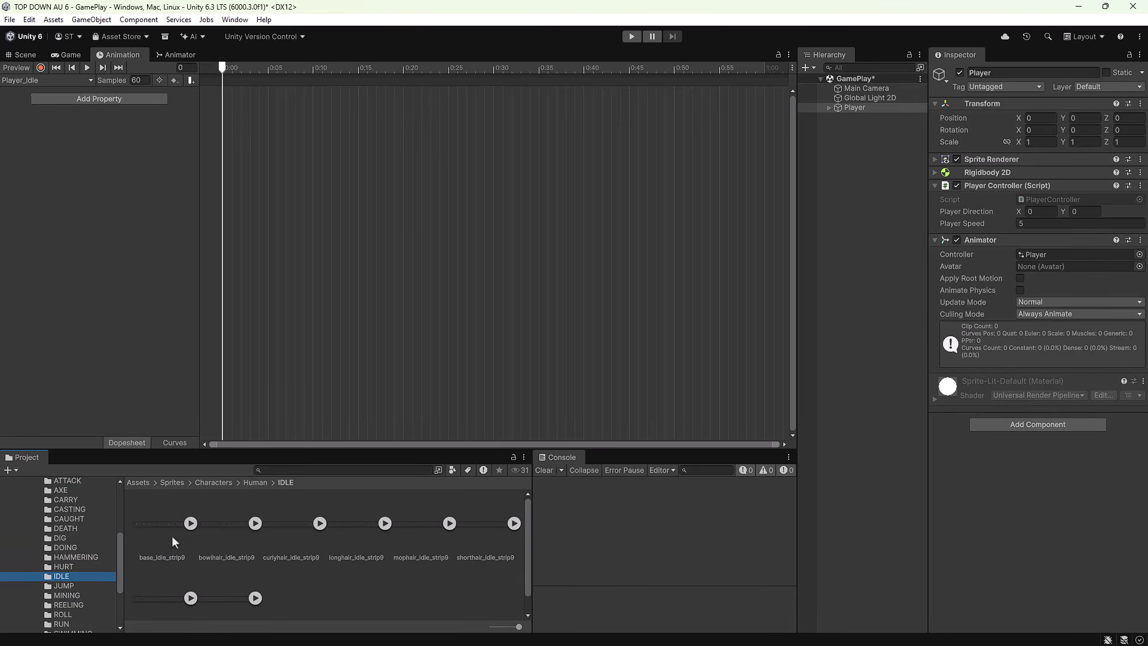
click(155, 523)
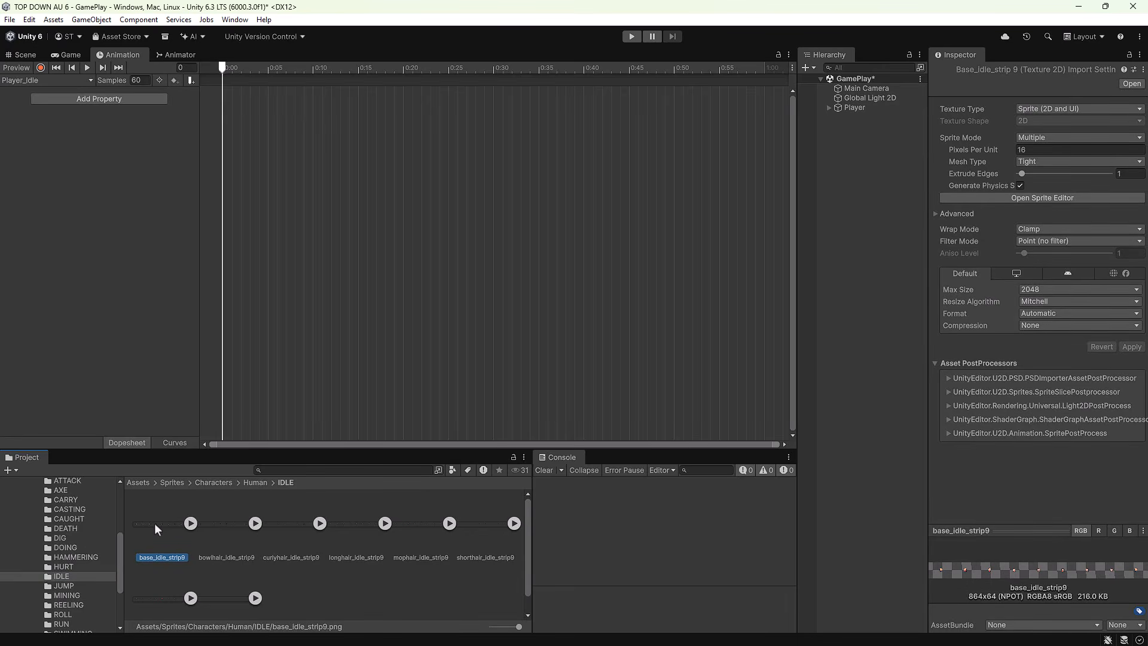
click(191, 523)
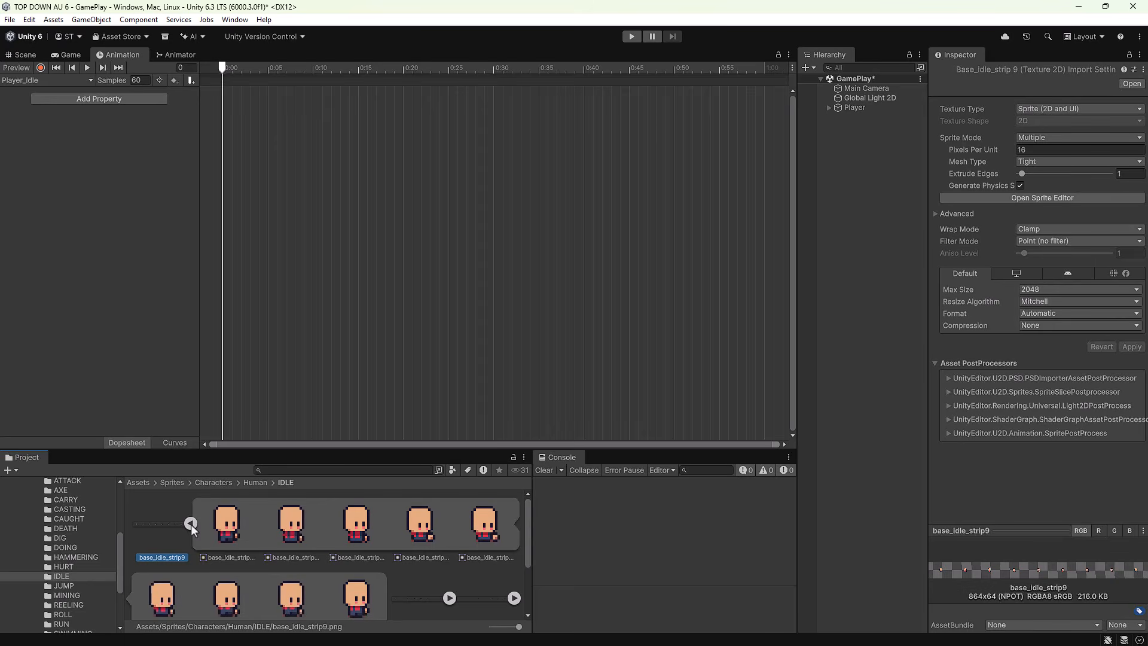
Step: Add all nine base_idle_strip9 sprites to the Player_Idle timeline as keyframes starting at frame 0
click(228, 526)
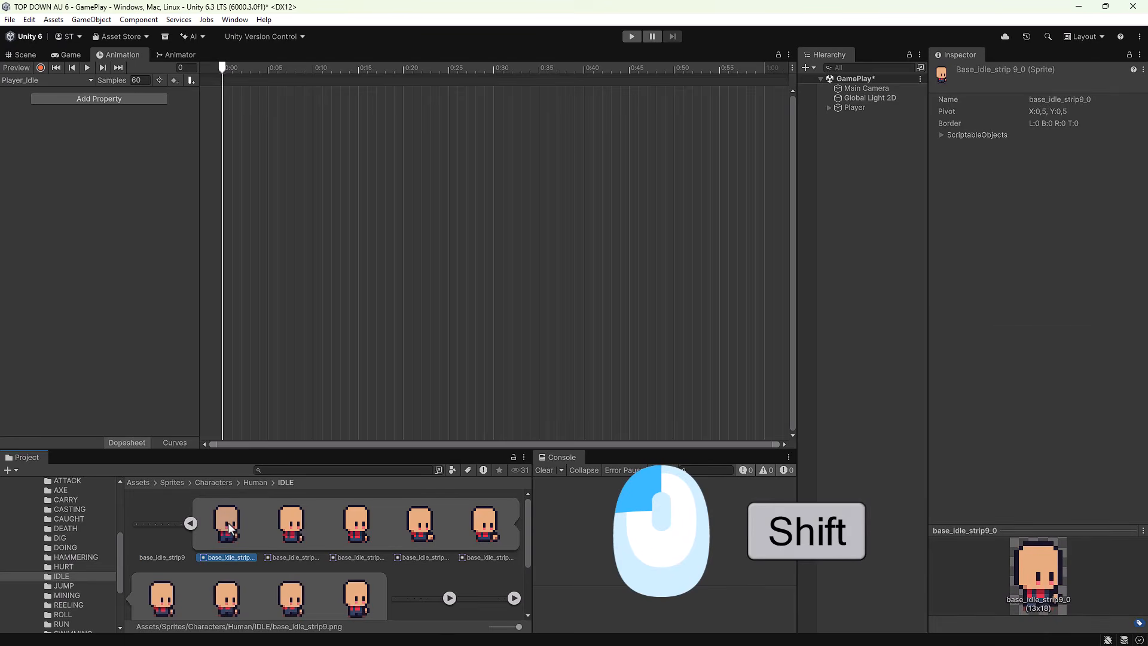
shift+click(354, 600)
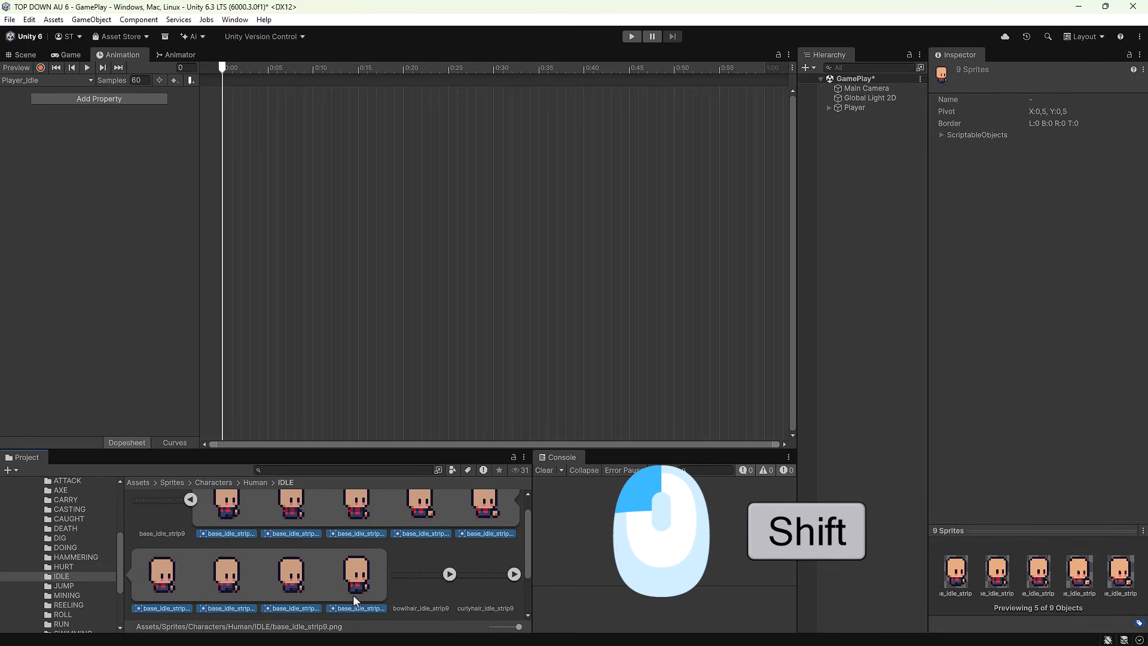
click(228, 506)
drag(230, 512, 279, 182)
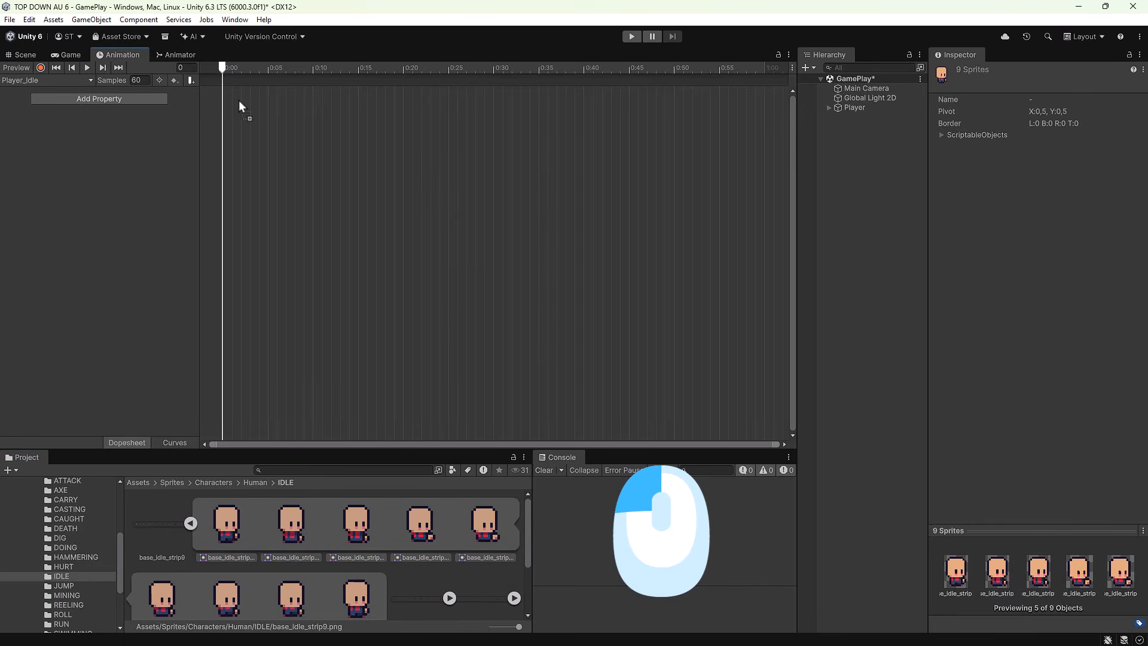
drag(239, 102, 239, 102)
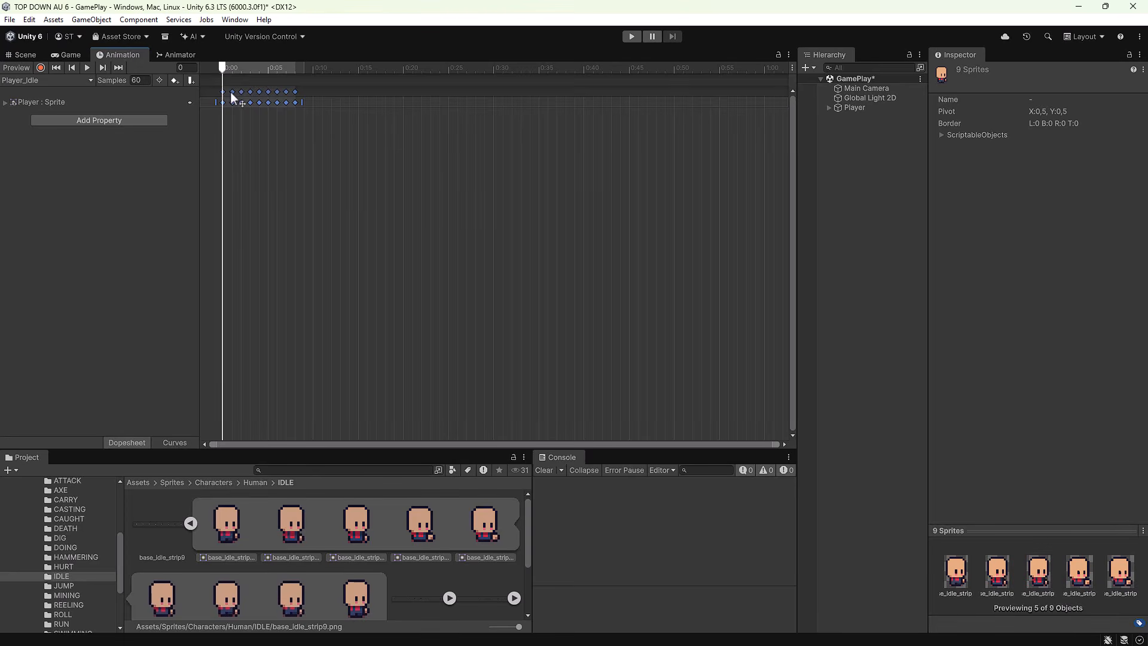
Step: Expand the Player : Sprite track and examine the sprite frames on the timeline
click(4, 103)
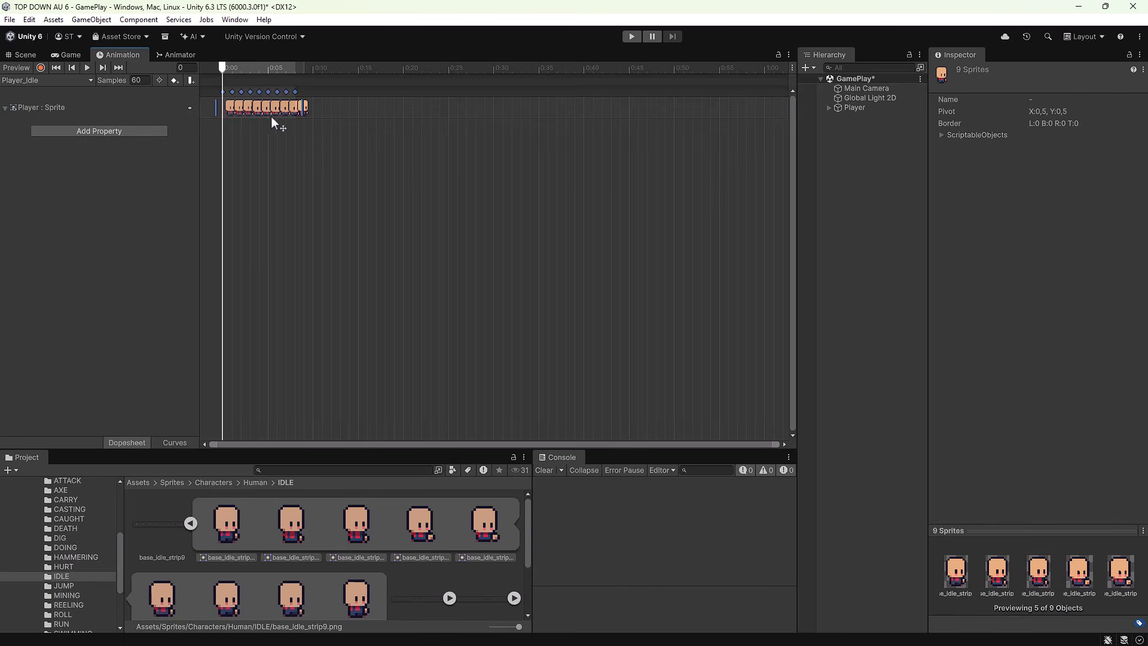
scroll(285, 144, up, 3)
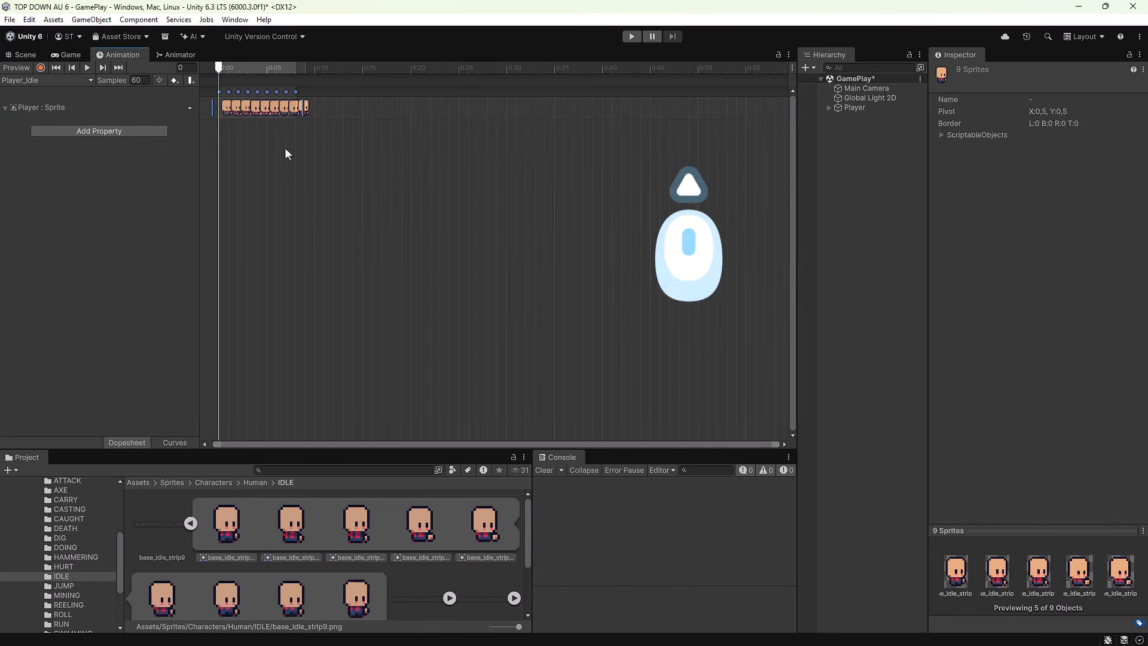
scroll(298, 191, up, 3)
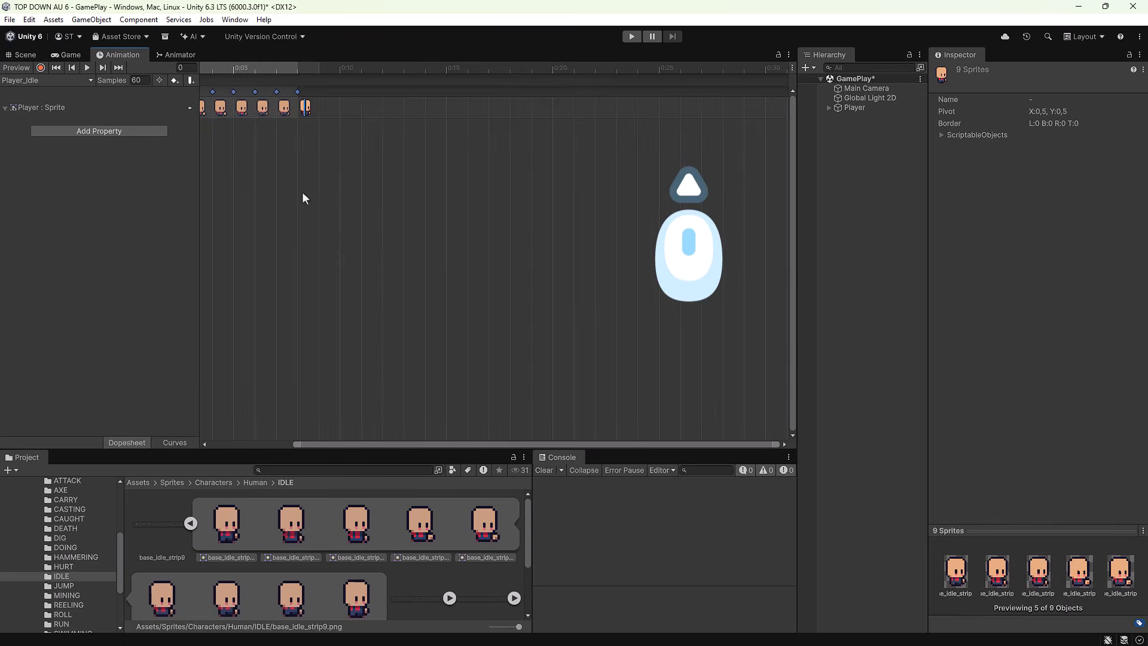
middle_drag(286, 157, 445, 222)
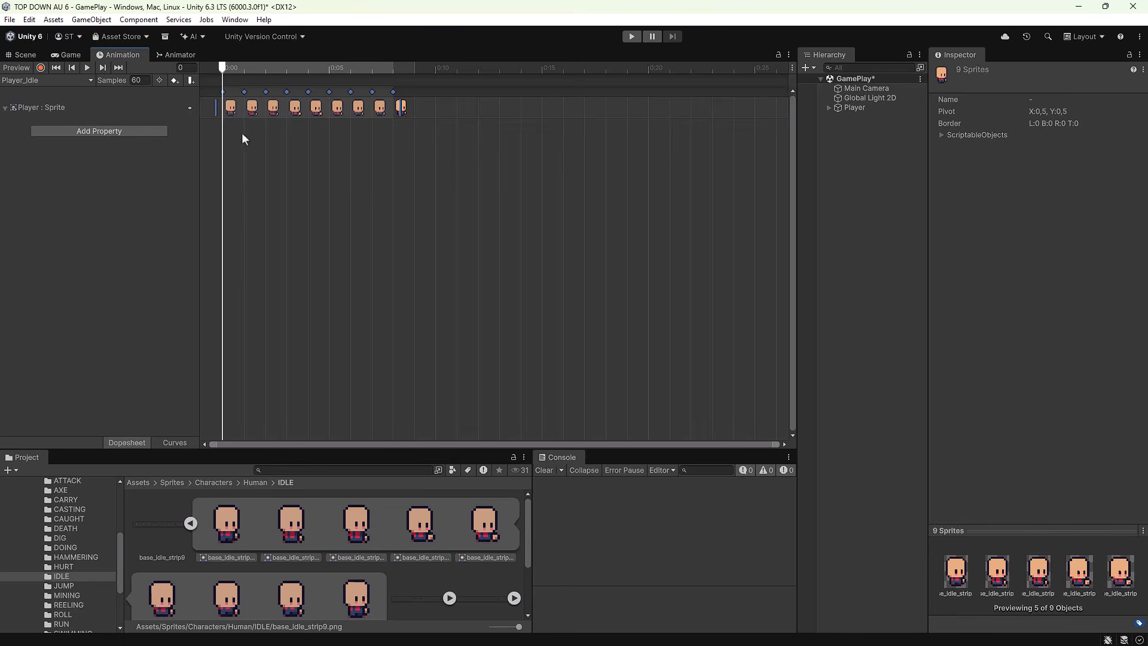
Step: Check the Animation window's Show Sample Rate option and the clip's sample rate value
click(146, 80)
click(792, 69)
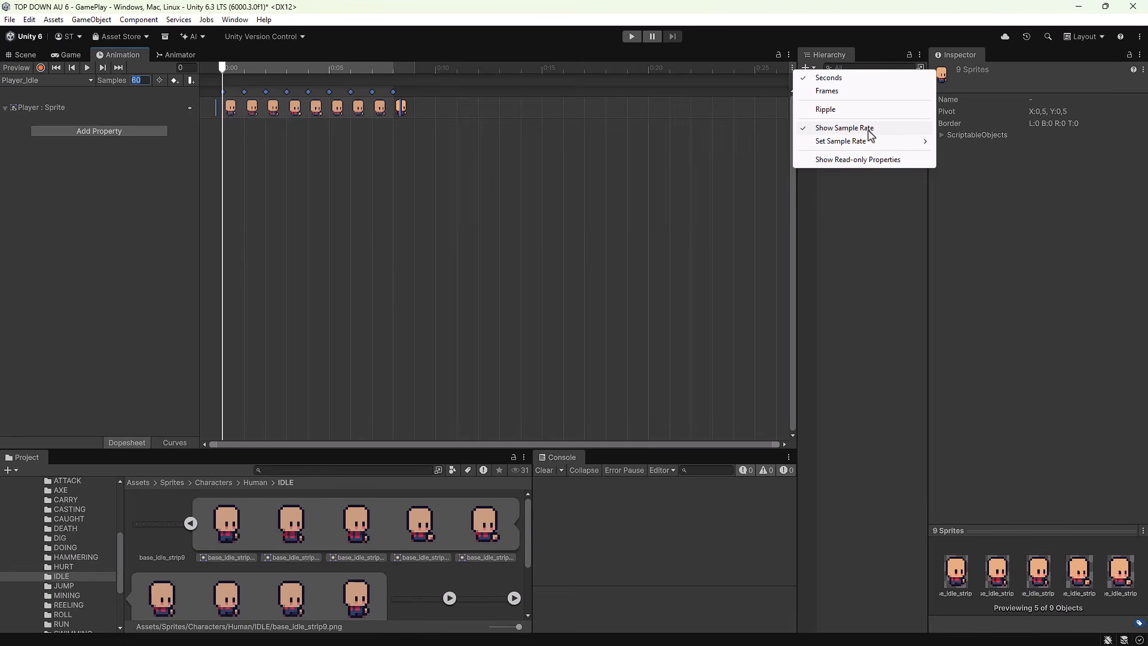
click(143, 81)
key(Return)
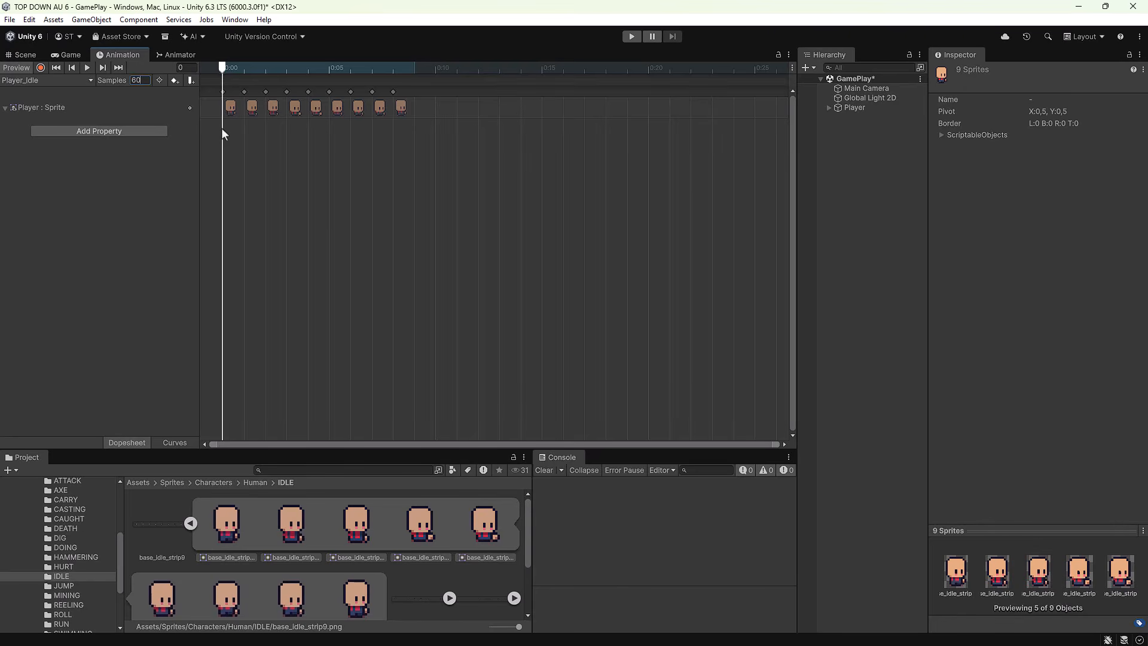
Step: Dock the Animation window side by side with the Scene view, widening it to show all keyframes
click(133, 55)
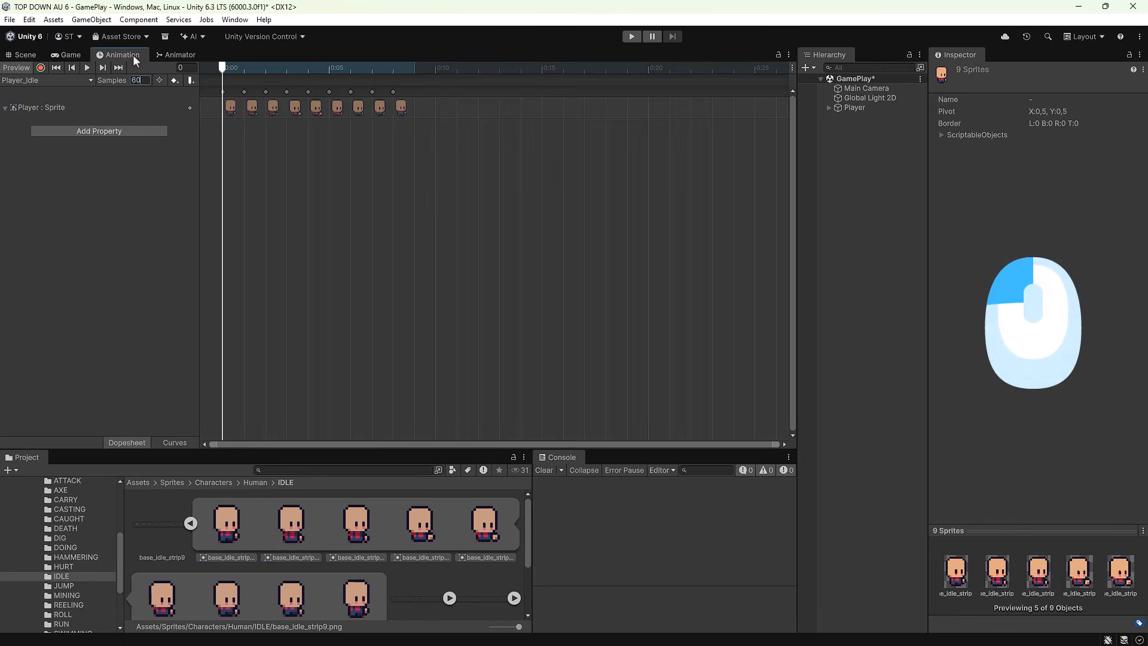
drag(134, 55, 166, 206)
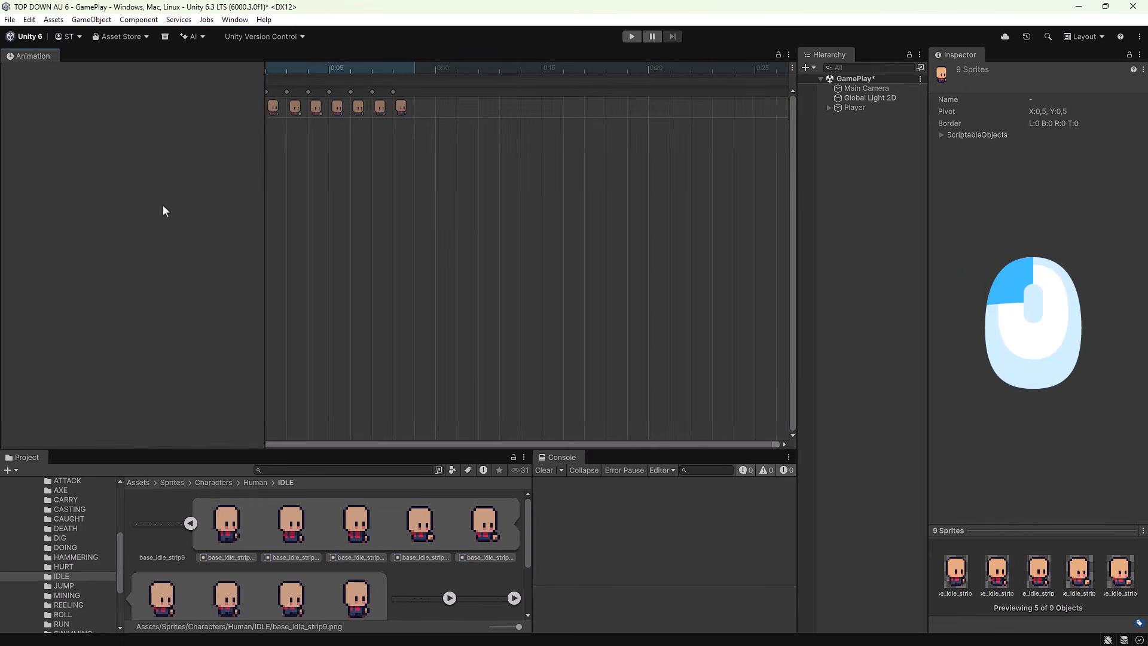
drag(34, 287, 34, 286)
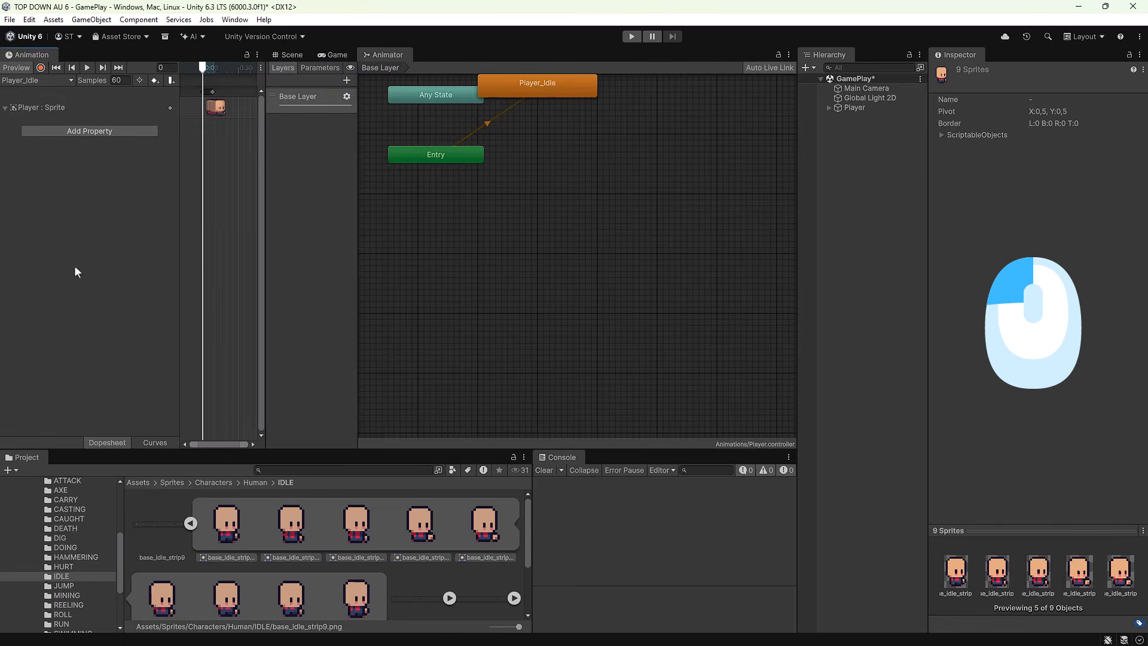
drag(264, 205, 504, 208)
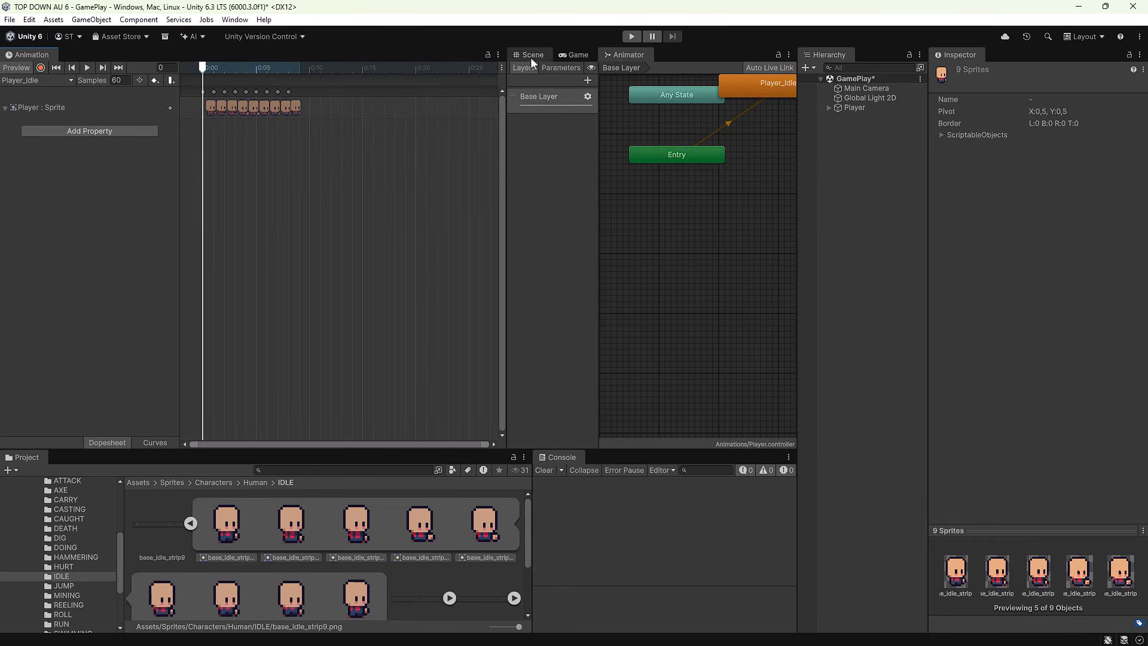
click(530, 57)
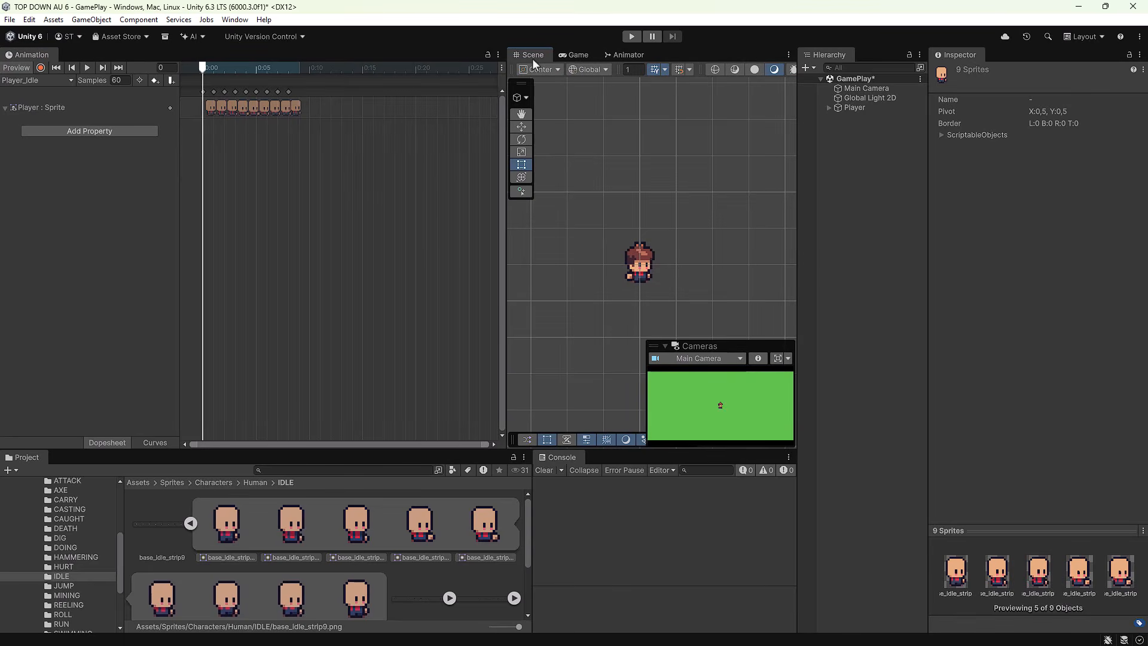
Step: Preview the Player_Idle animation in the Scene view, stop it and scrub the playhead to frame 9
click(87, 68)
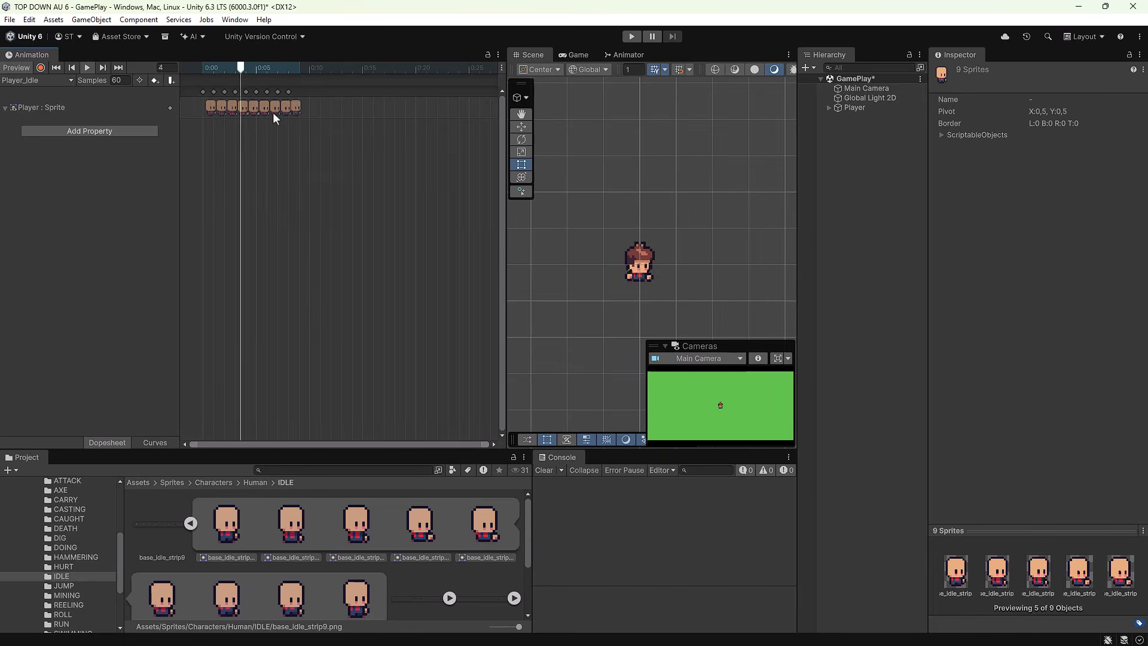
click(84, 67)
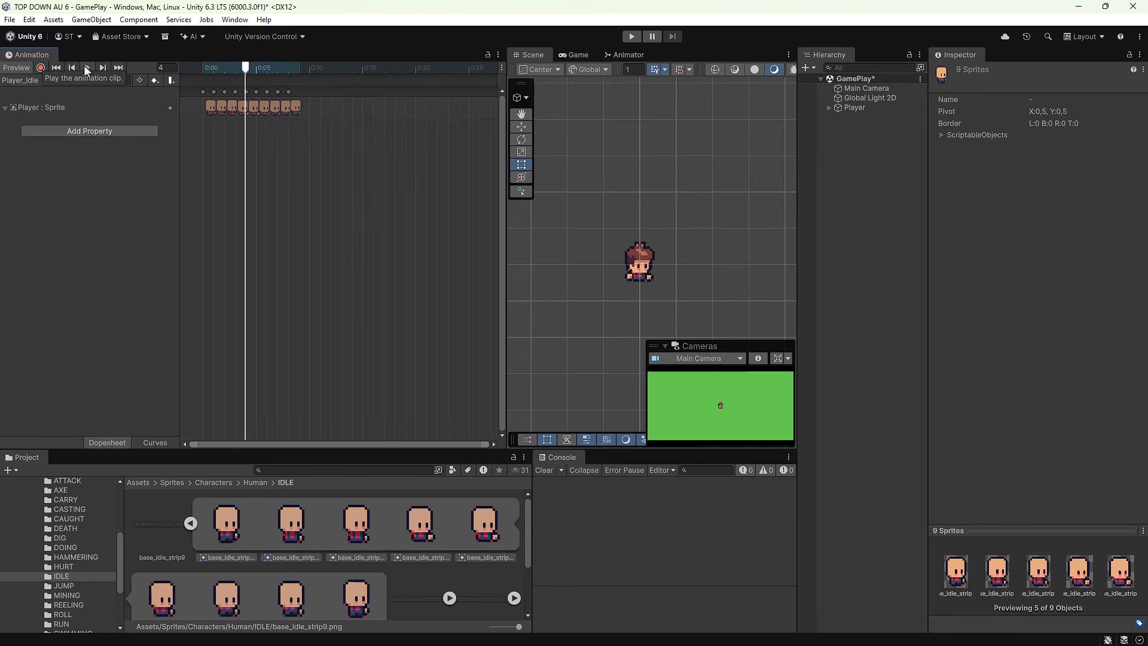
drag(245, 69, 297, 75)
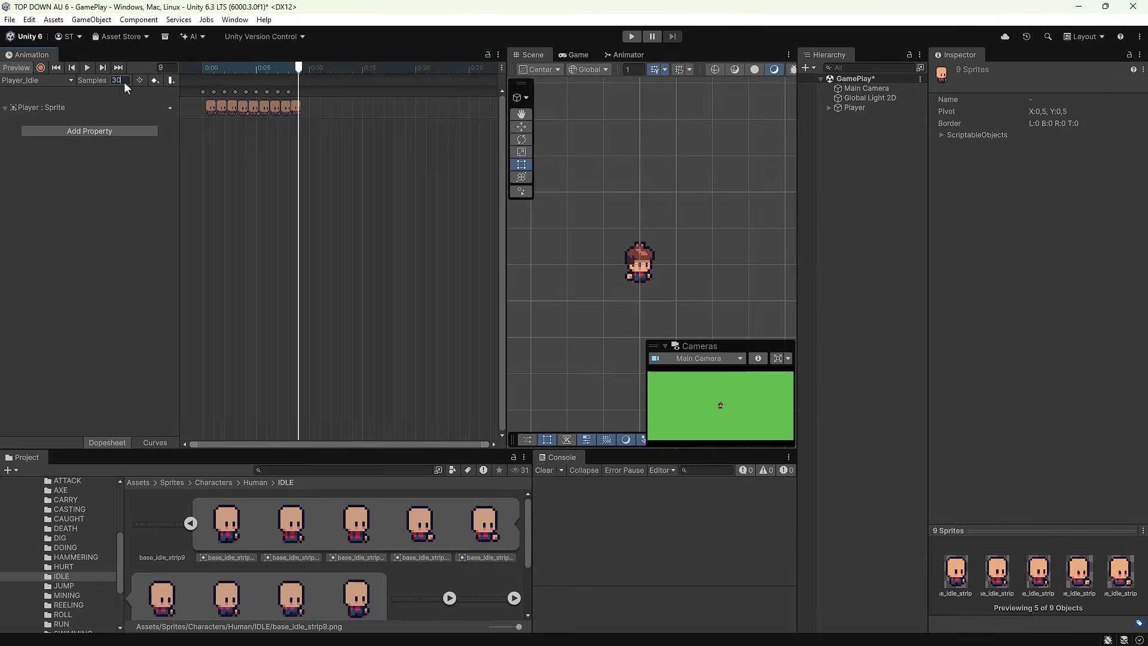
Step: Set the Player_Idle clip's sample rate to 30 and preview the animation speed
key(Return)
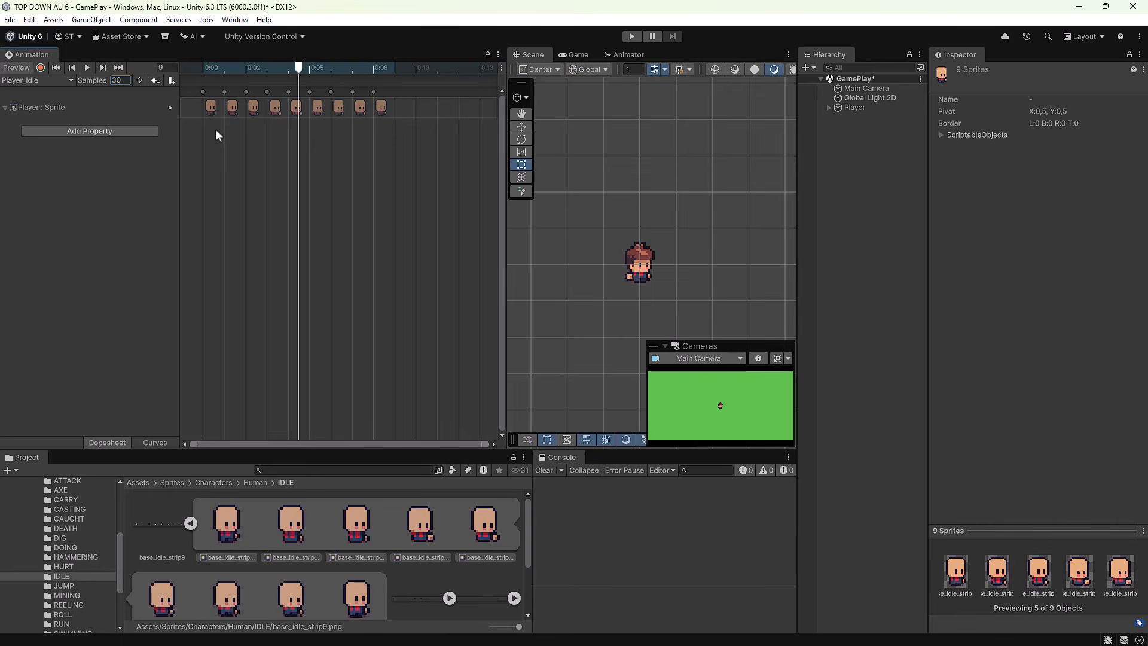
click(88, 66)
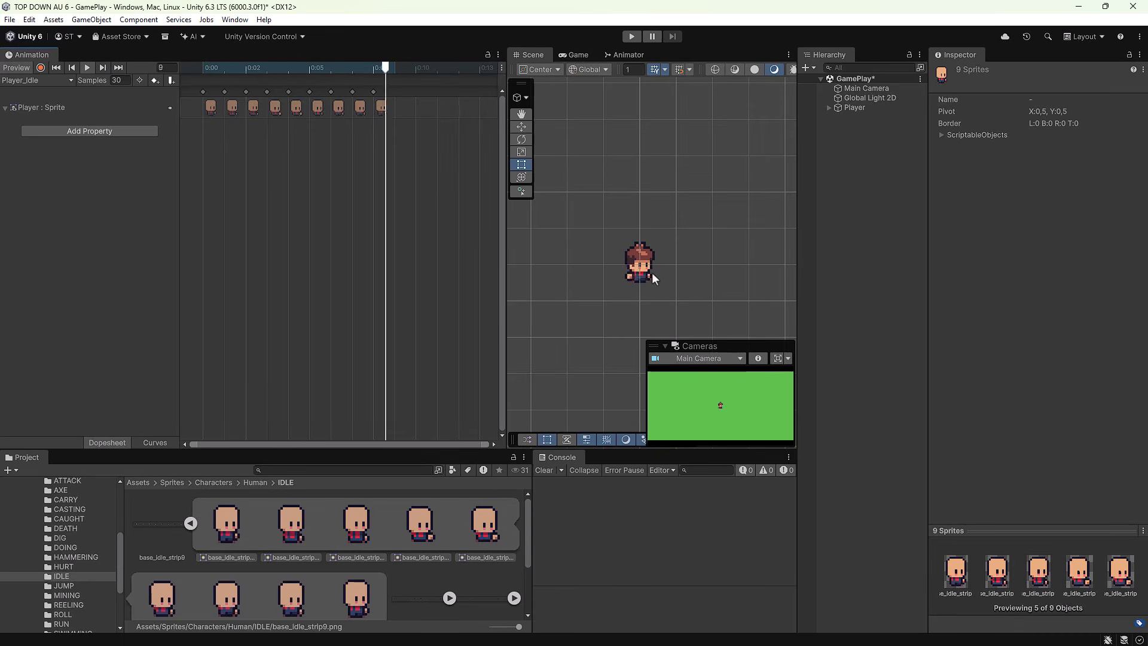
click(81, 65)
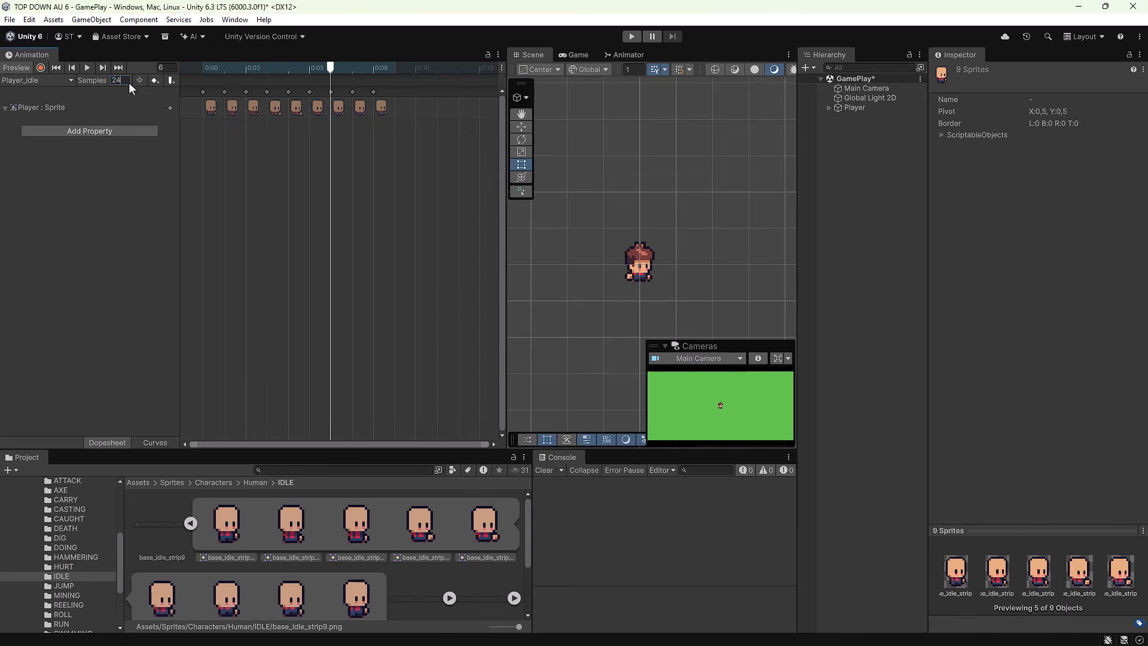
Step: Set the Player_Idle clip's sample rate to 24 and preview the animation speed
key(Return)
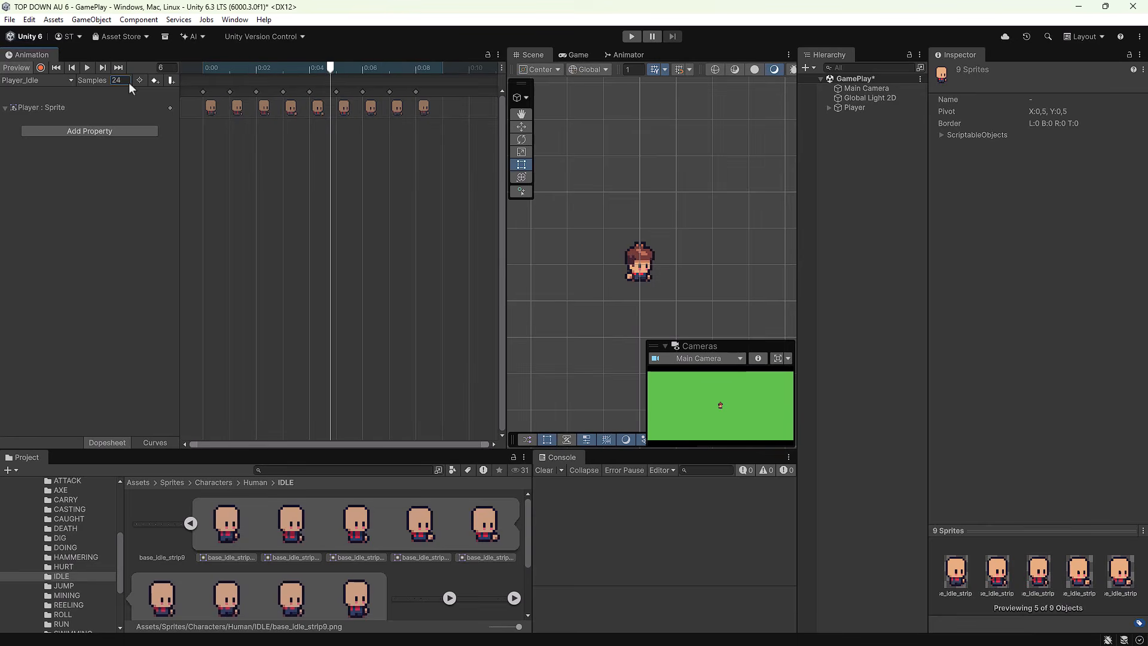
click(85, 66)
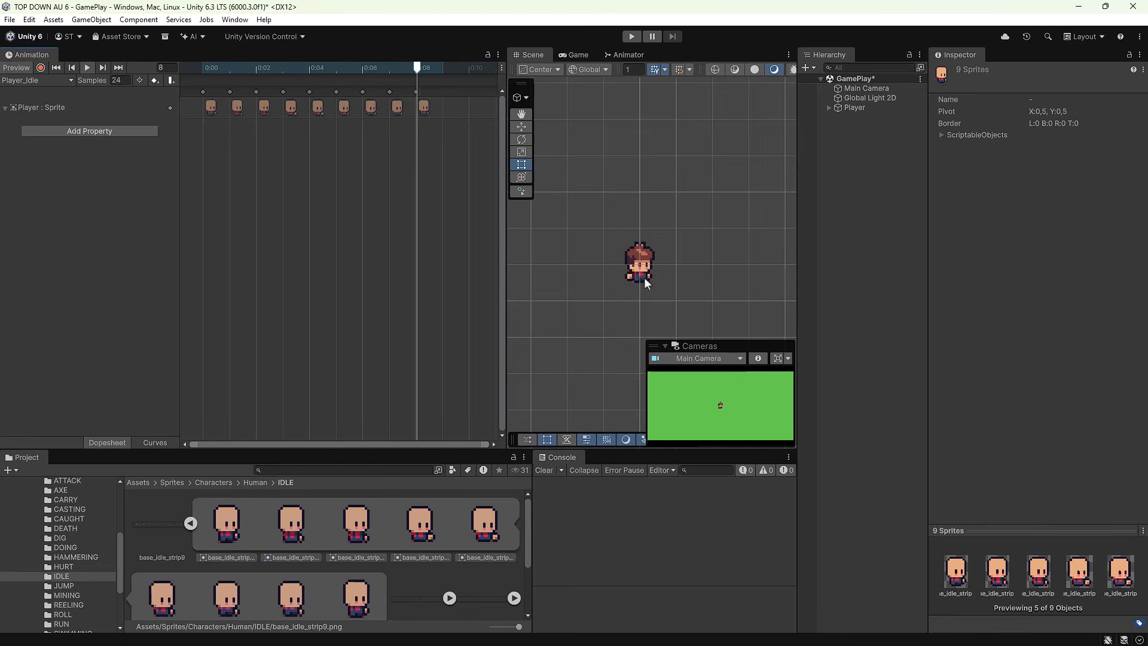
click(86, 63)
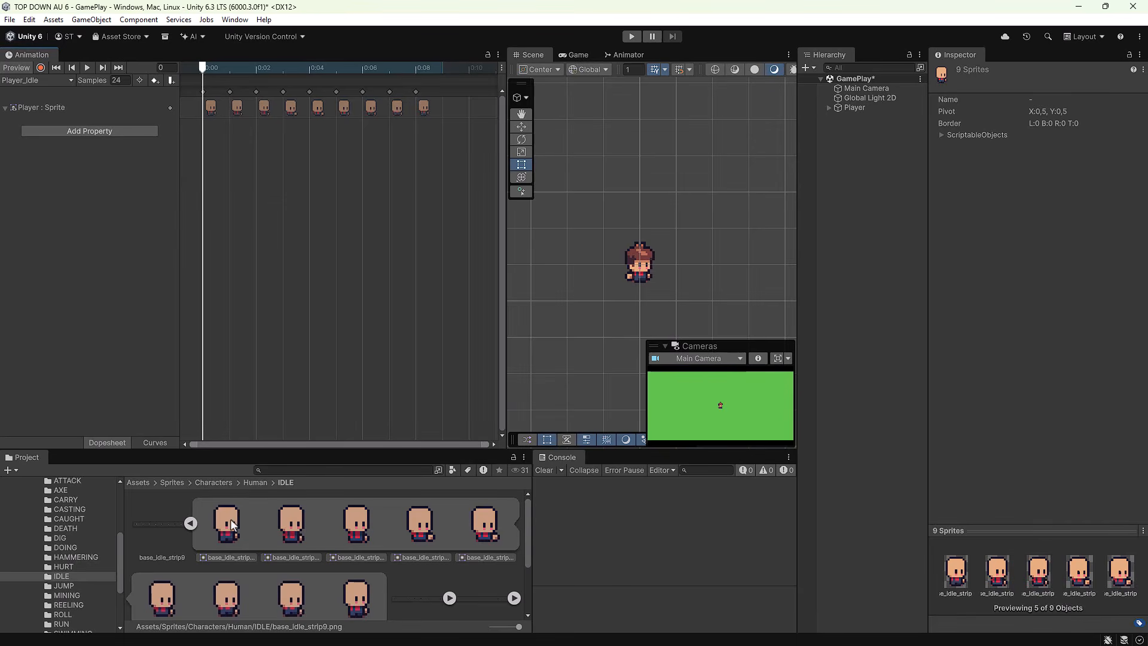
Step: Select the Player's Hair child and add its Sprite Renderer Sprite property to the Player_Idle clip
click(825, 109)
click(855, 117)
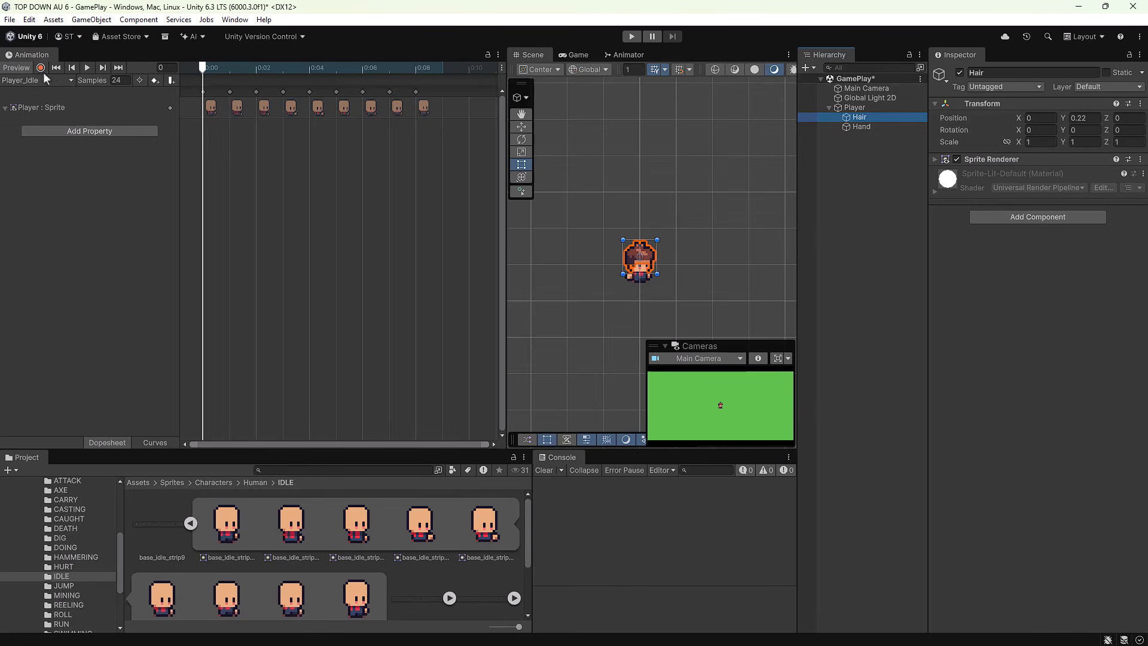
click(126, 130)
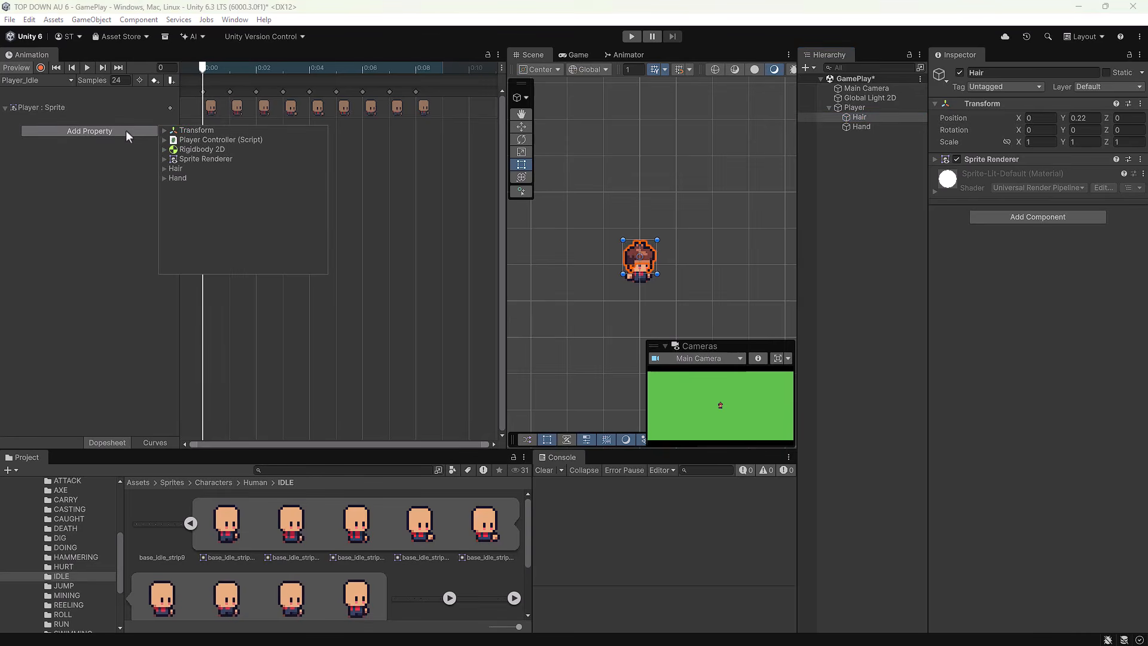
click(164, 168)
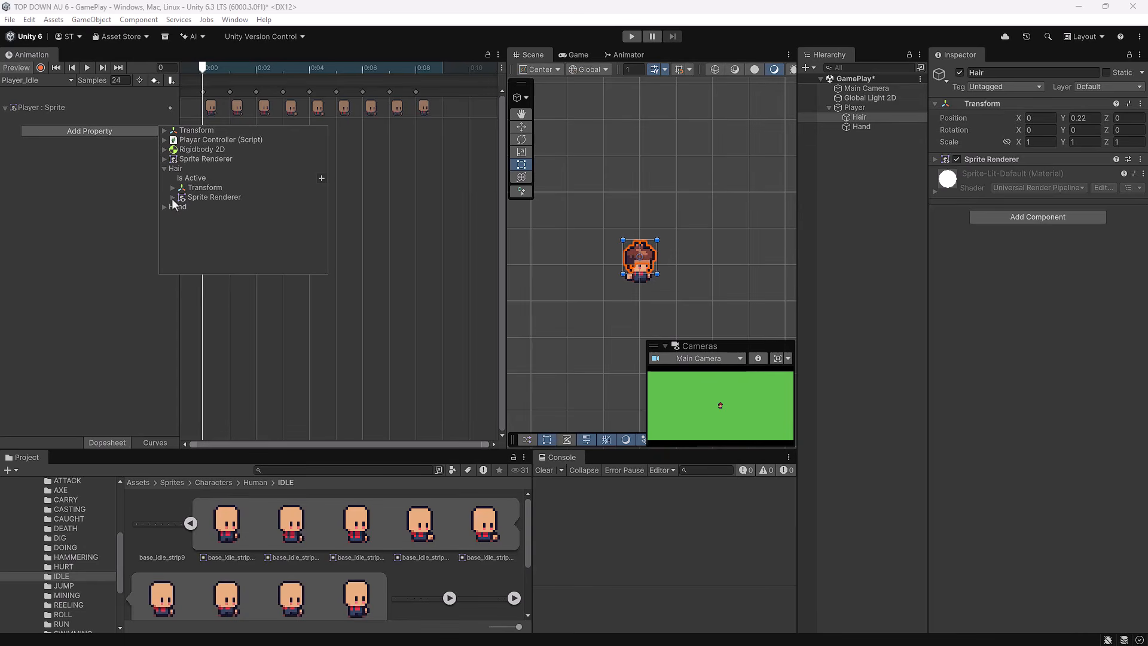
click(172, 198)
drag(323, 178, 315, 250)
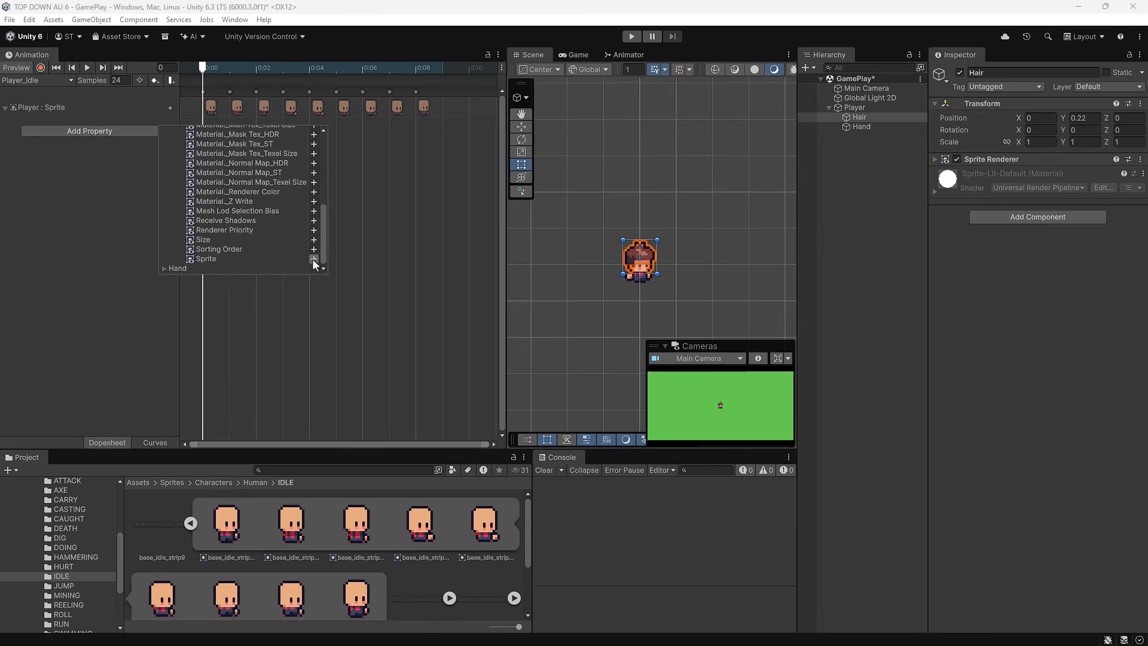
click(313, 258)
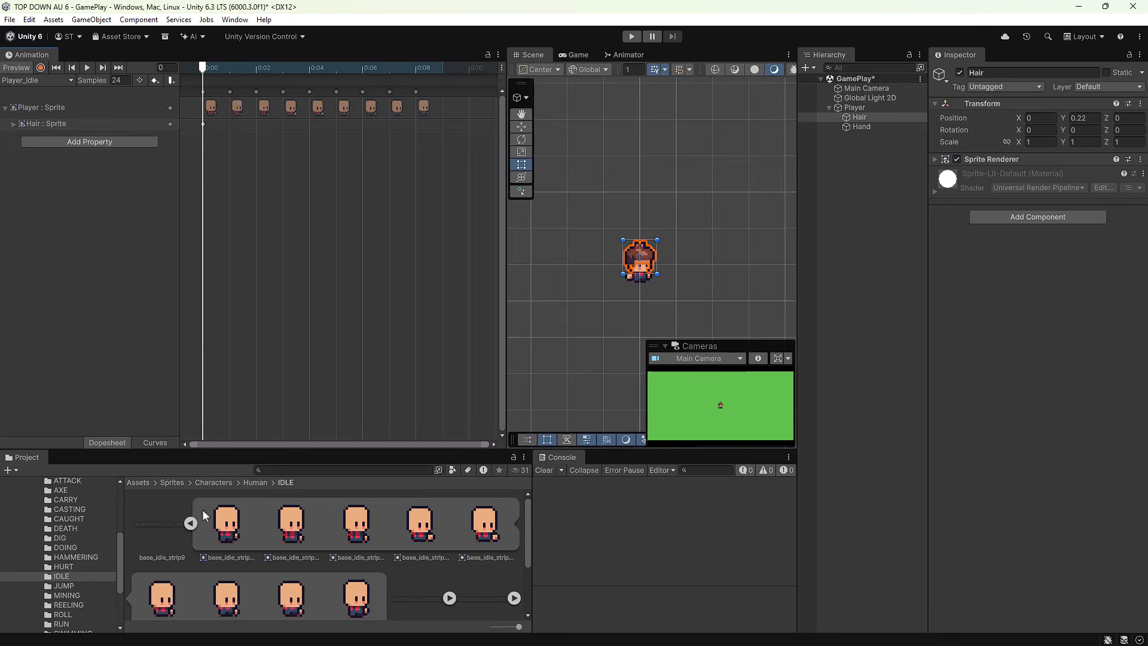
Step: Expand the bowlhair_idle_strip9 sheet and place all nine of its sprites on the Hair : Sprite track from frame 0
click(190, 523)
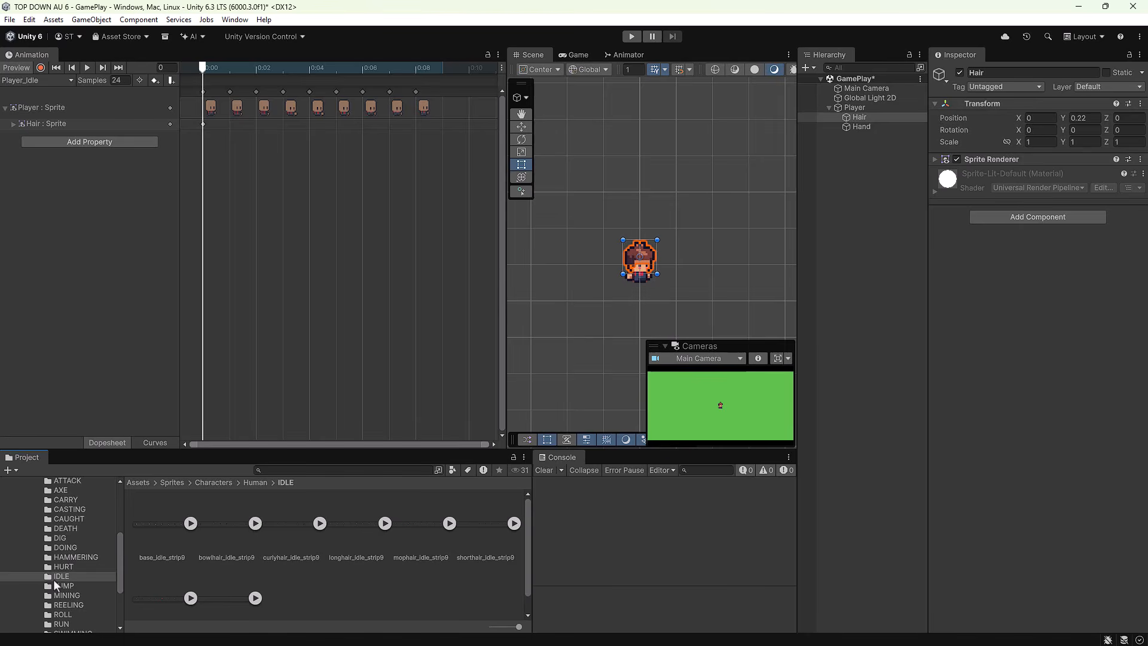
click(255, 523)
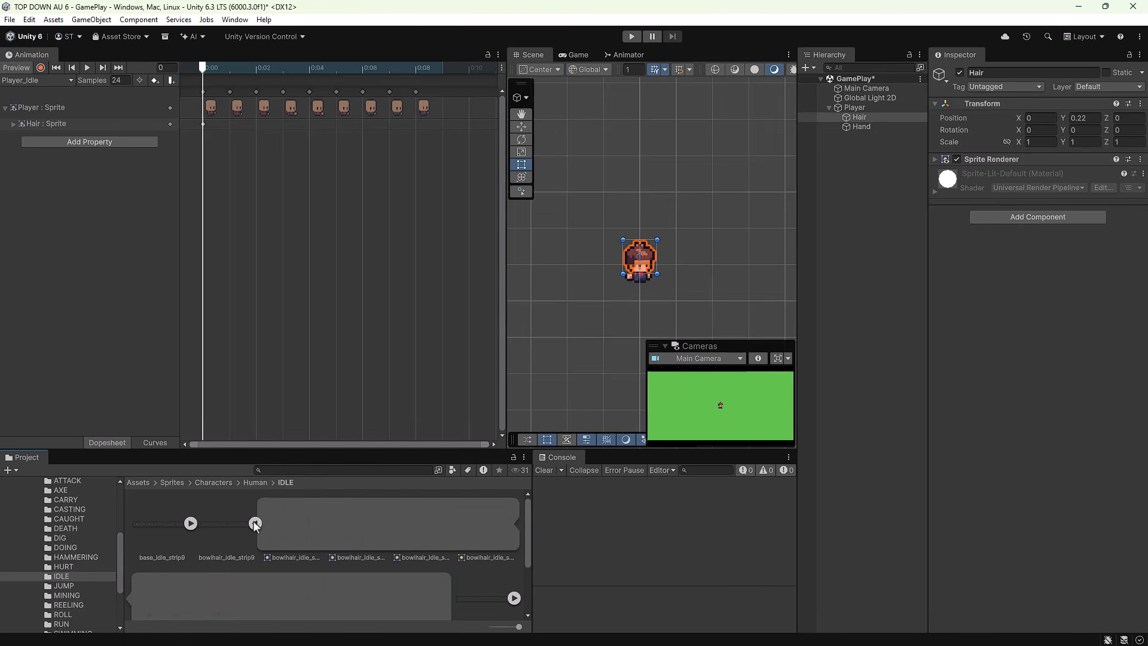
click(221, 525)
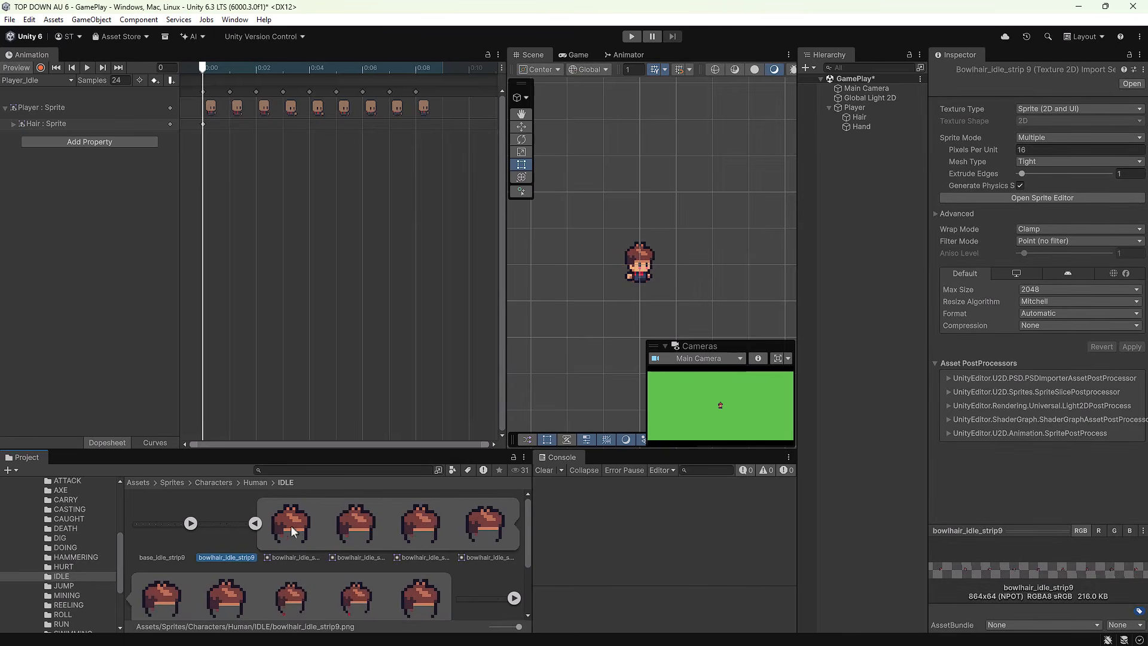
click(290, 522)
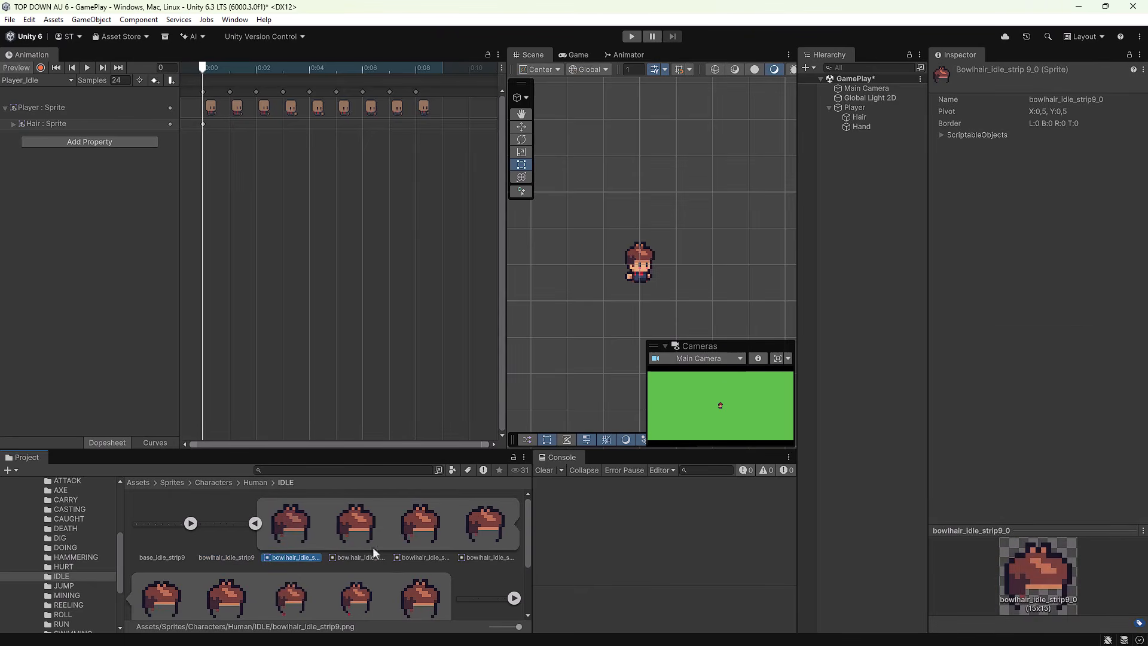
shift+click(418, 594)
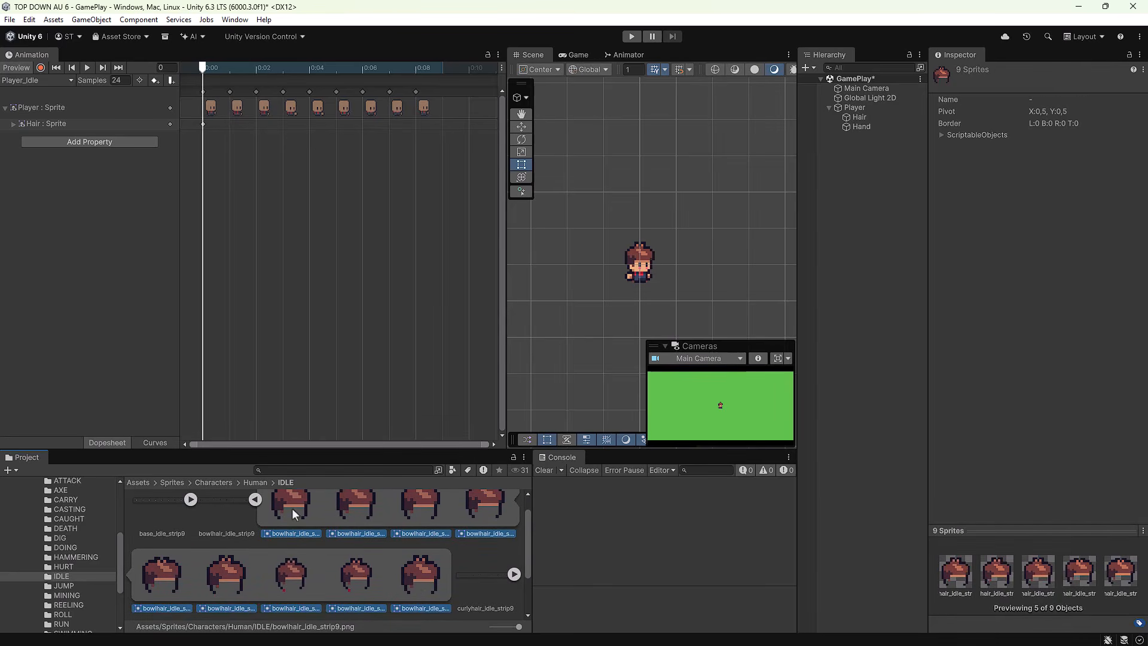
scroll(292, 508, up, 1)
drag(292, 508, 223, 127)
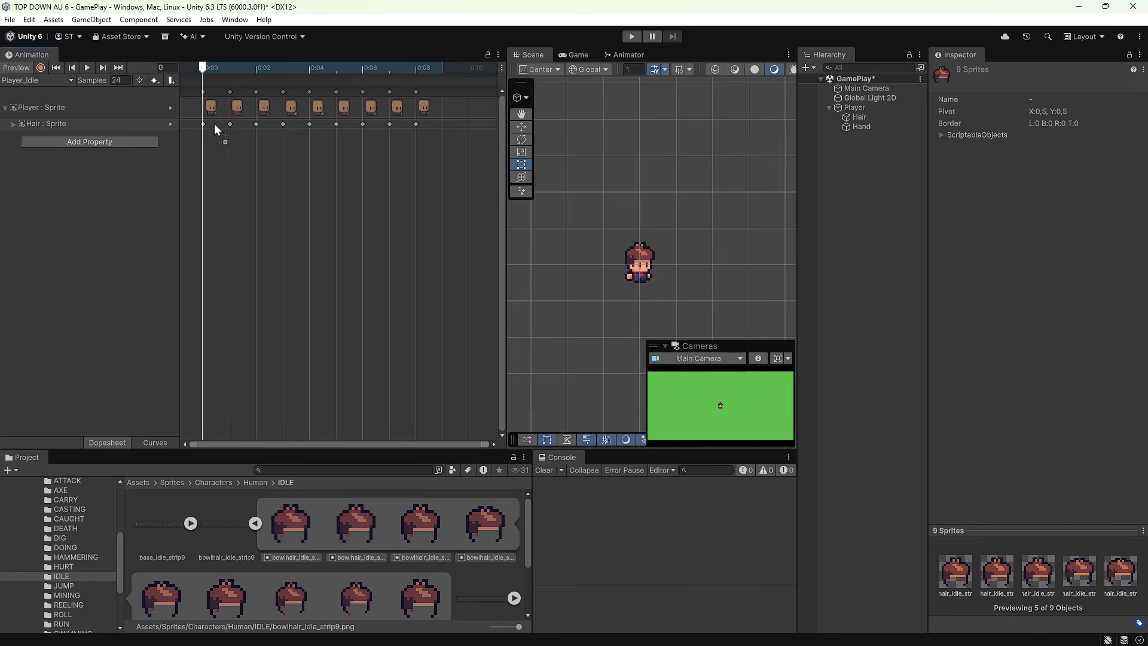
Step: Finish placing the hair sprites on the Hair : Sprite track and expand the track to show its sprite thumbnails
drag(214, 125, 215, 125)
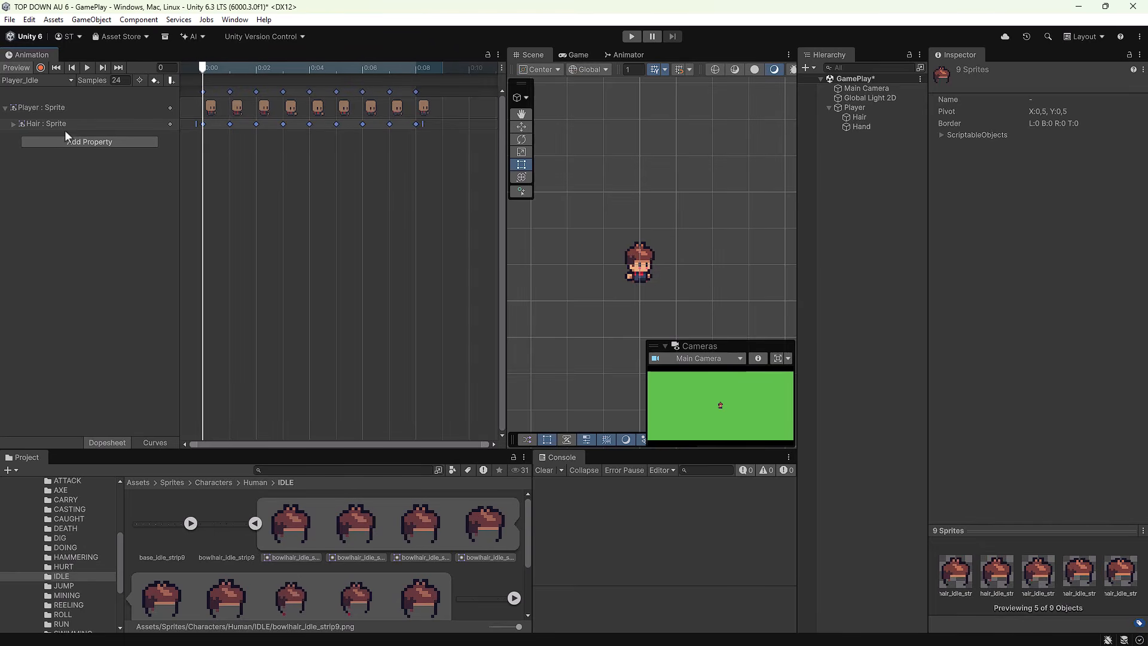
click(13, 124)
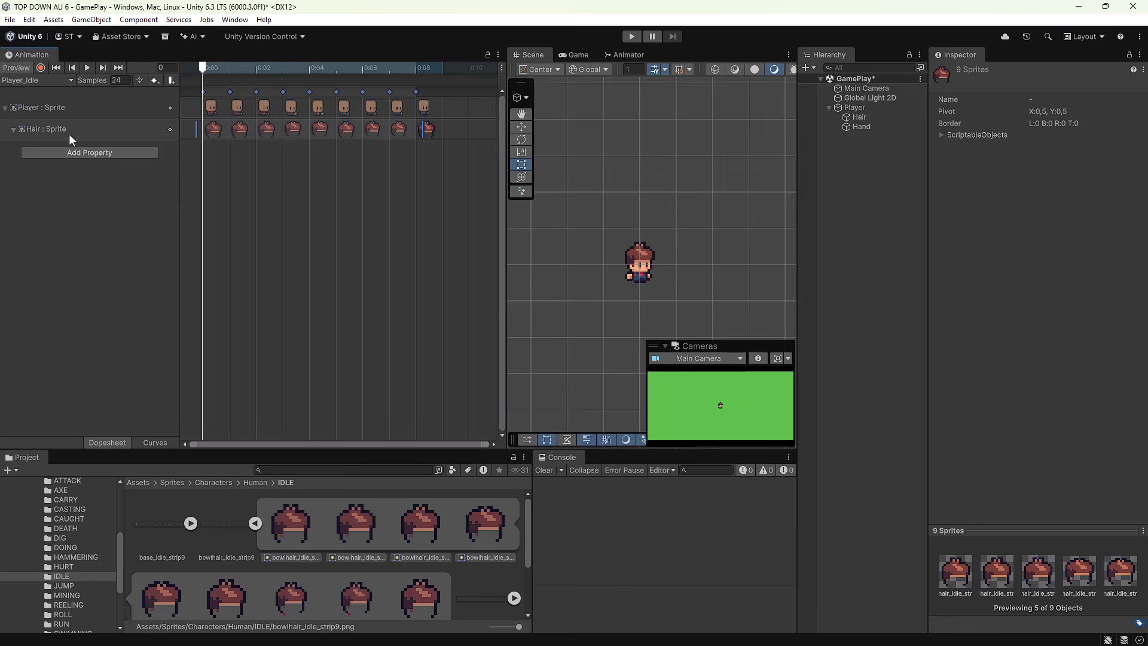
click(363, 132)
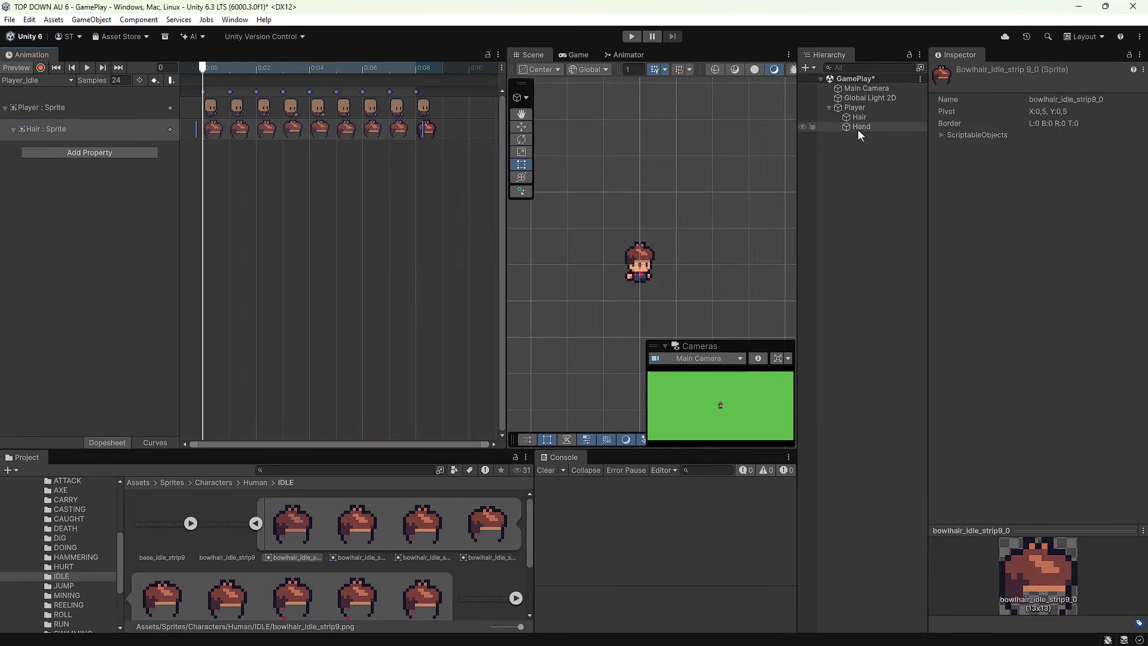
Step: Add the Hand child's Sprite Renderer Sprite property to the Player_Idle clip and select its new track
click(123, 153)
click(164, 199)
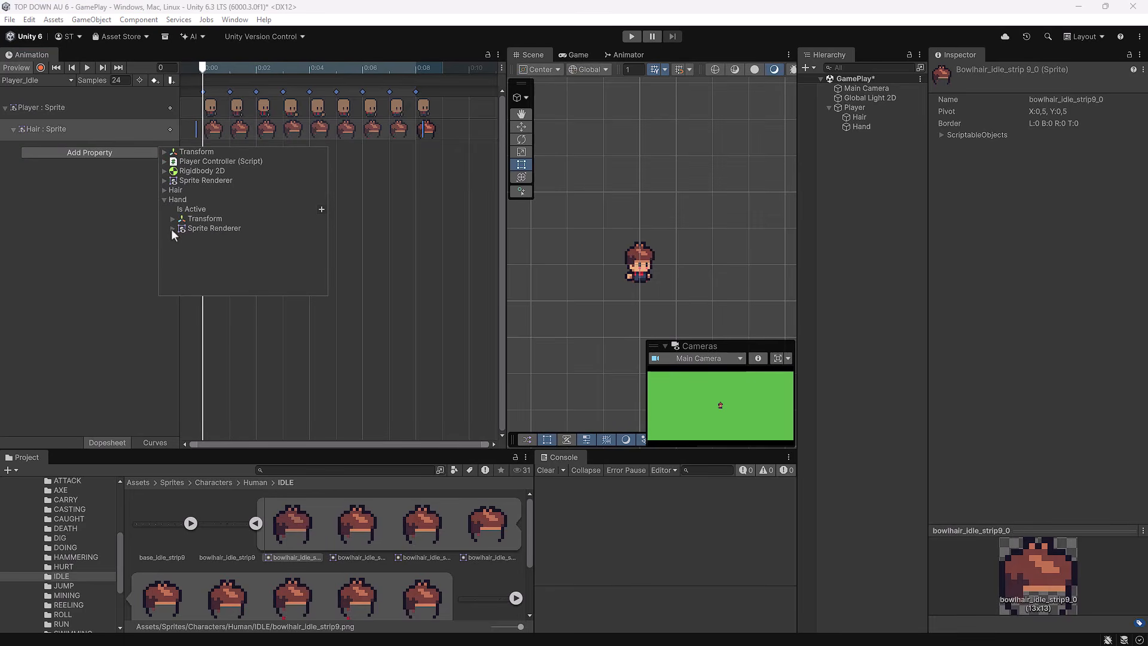
click(172, 228)
drag(321, 203, 321, 292)
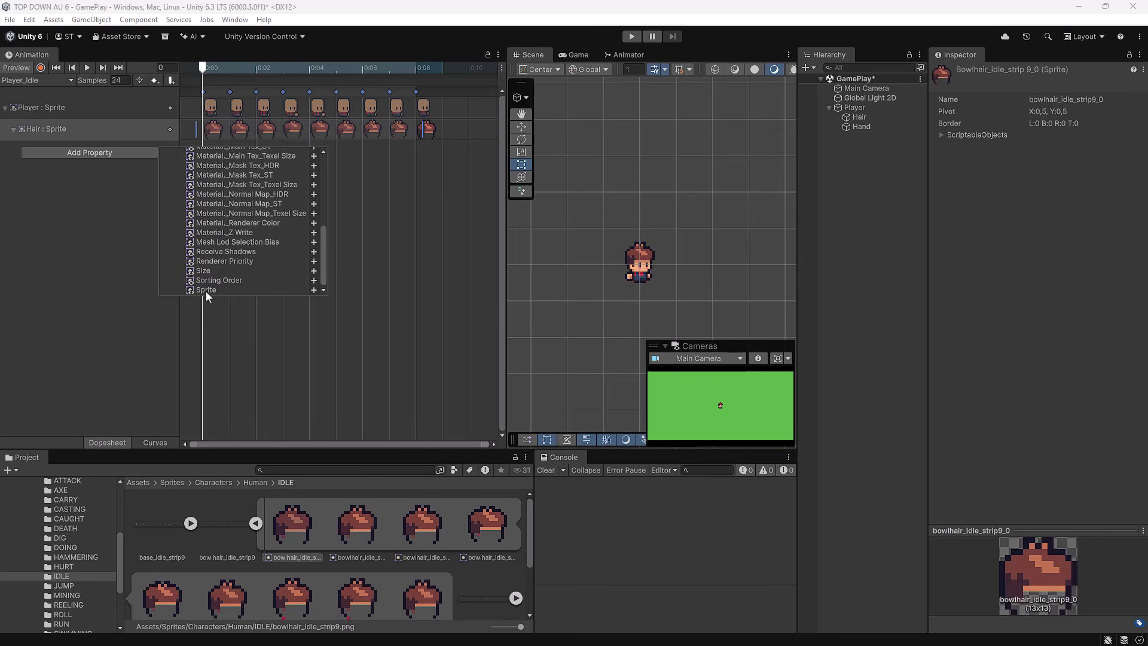
click(314, 290)
click(96, 150)
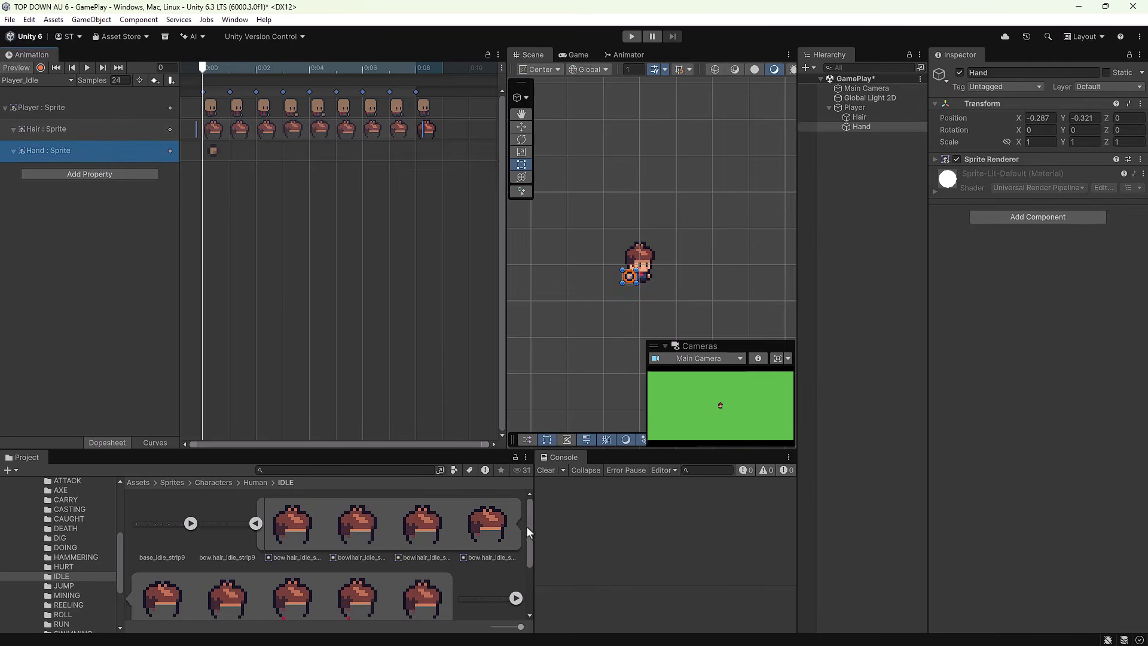
Step: Collapse the bowlhair sheet, expand tools_idle_strip9 and place all nine of its sprites on the Hand : Sprite track from frame 0
click(255, 523)
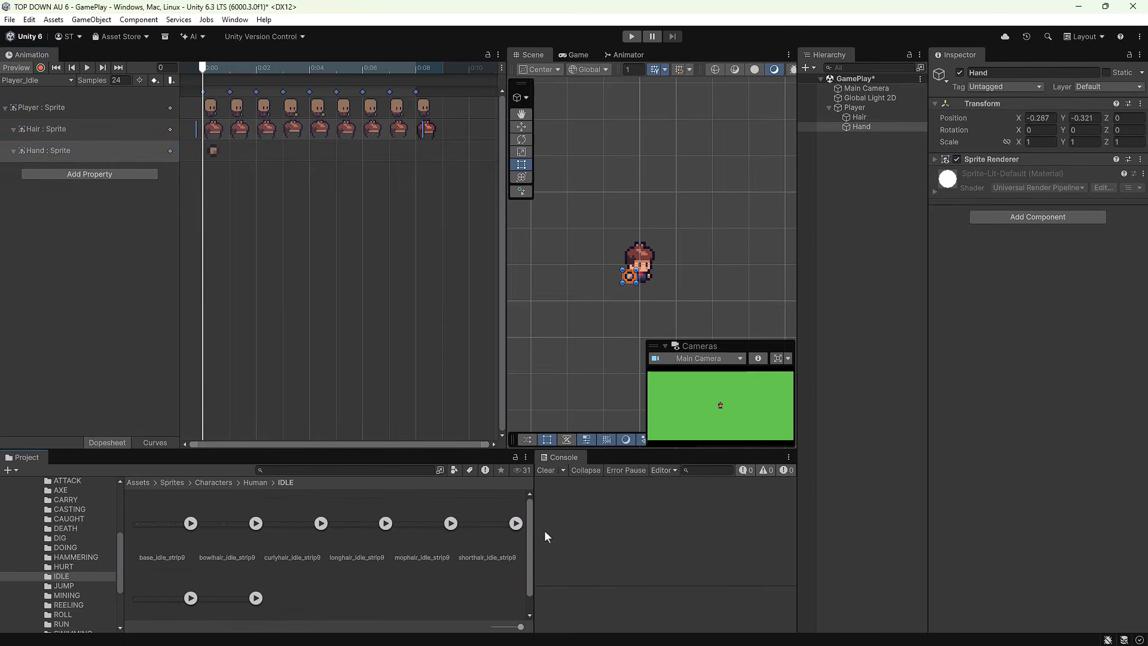
scroll(529, 526, down, 1)
click(256, 575)
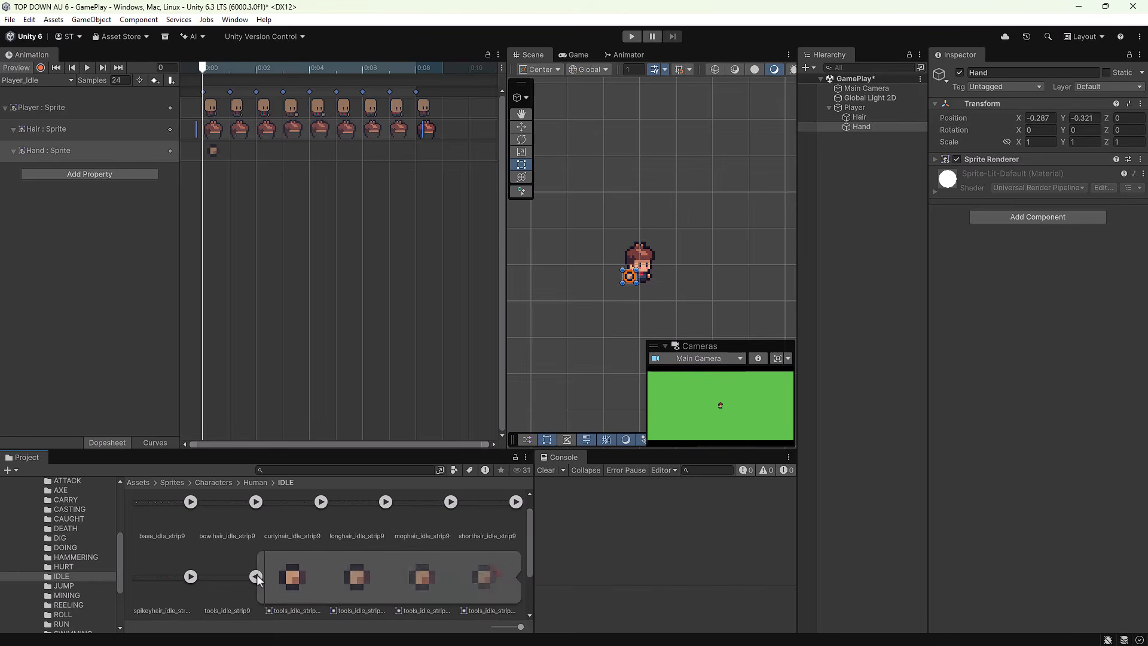
scroll(286, 580, down, 2)
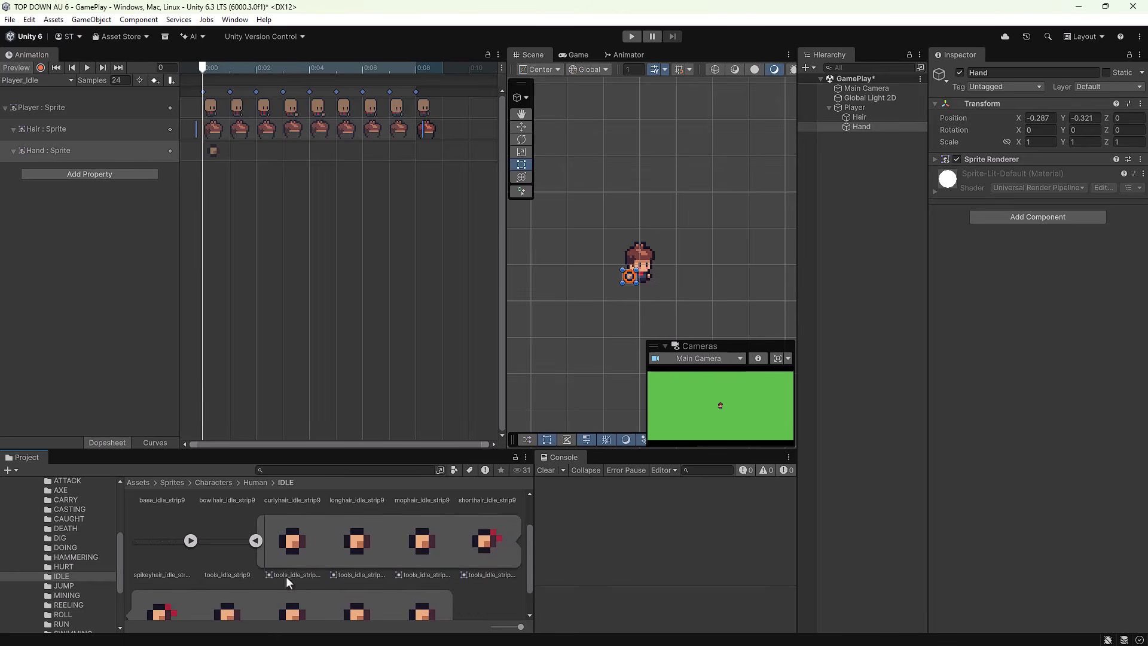
click(215, 541)
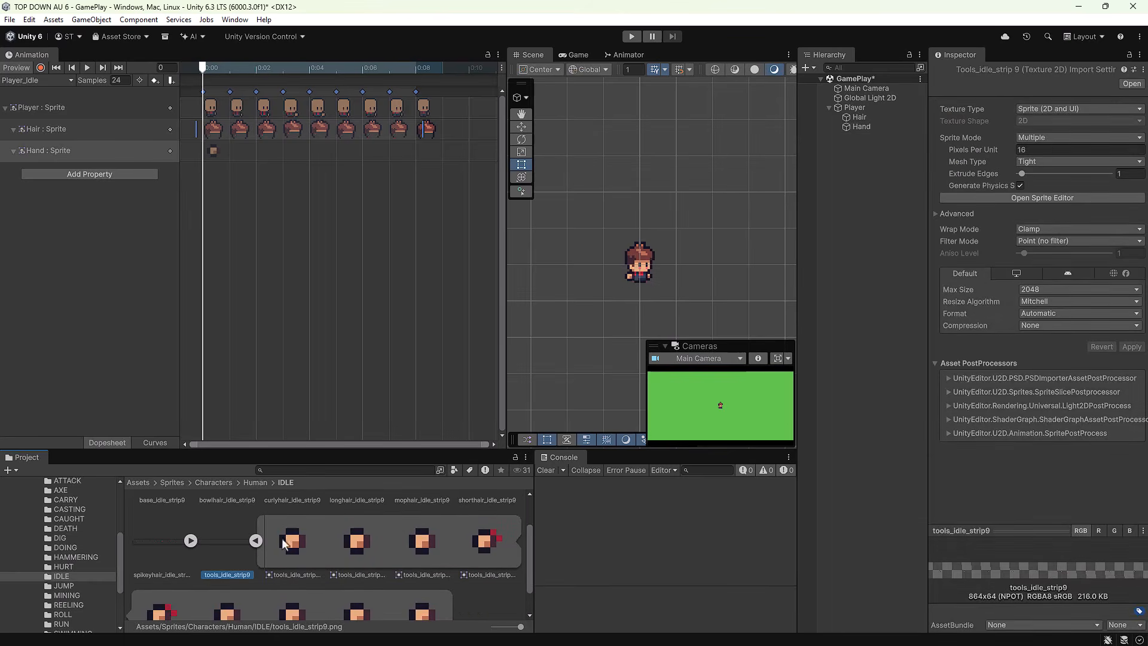
click(297, 539)
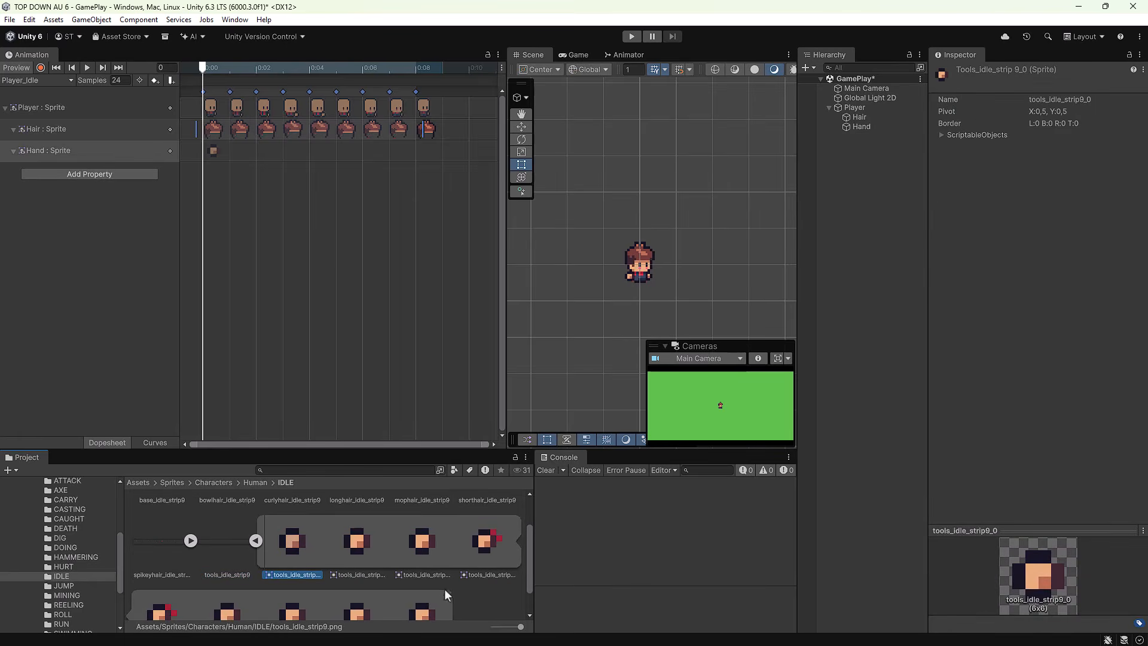
shift+click(425, 613)
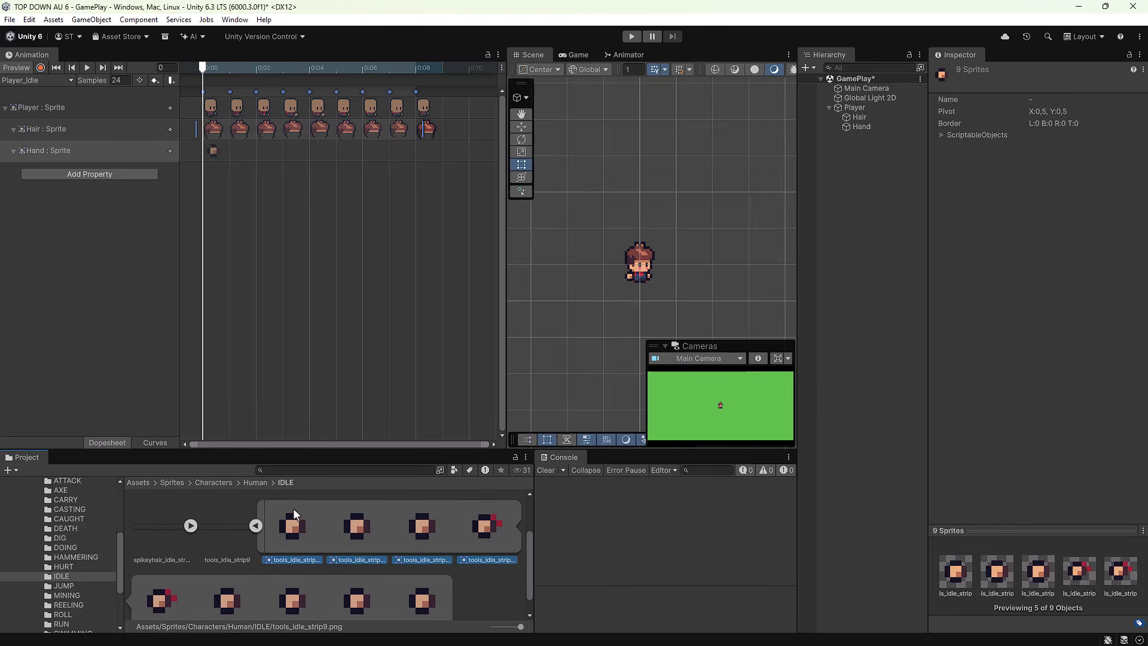
drag(293, 508, 206, 156)
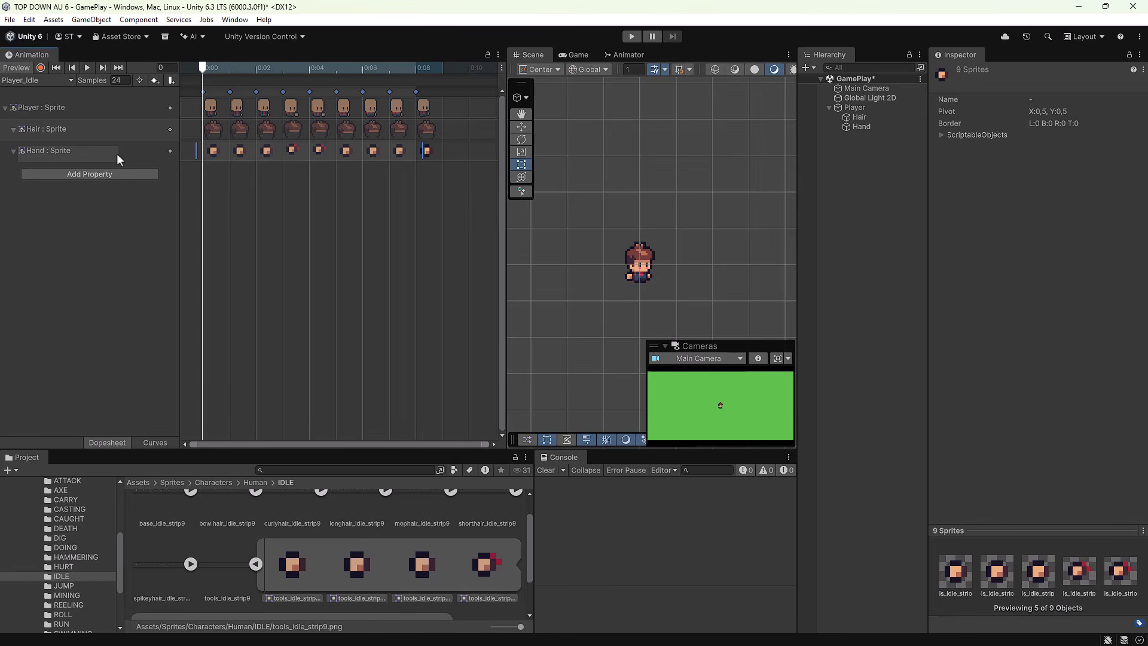
Step: Preview the complete Player_Idle clip with body, hair and hand, first in the Scene view and then in the Game view
click(46, 111)
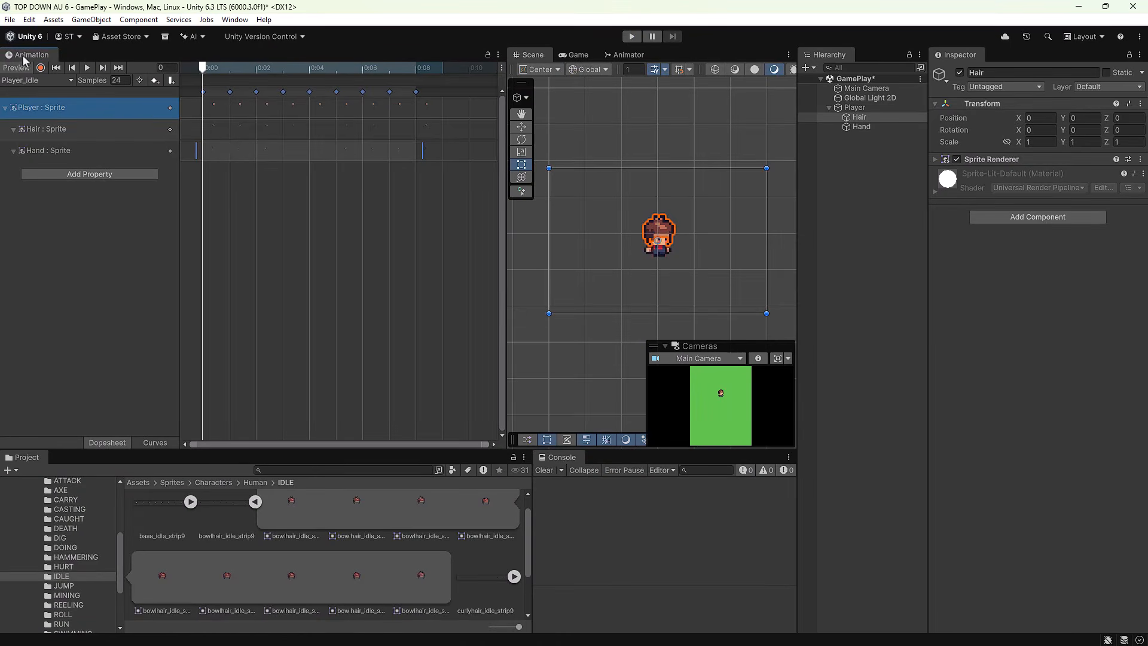
click(85, 67)
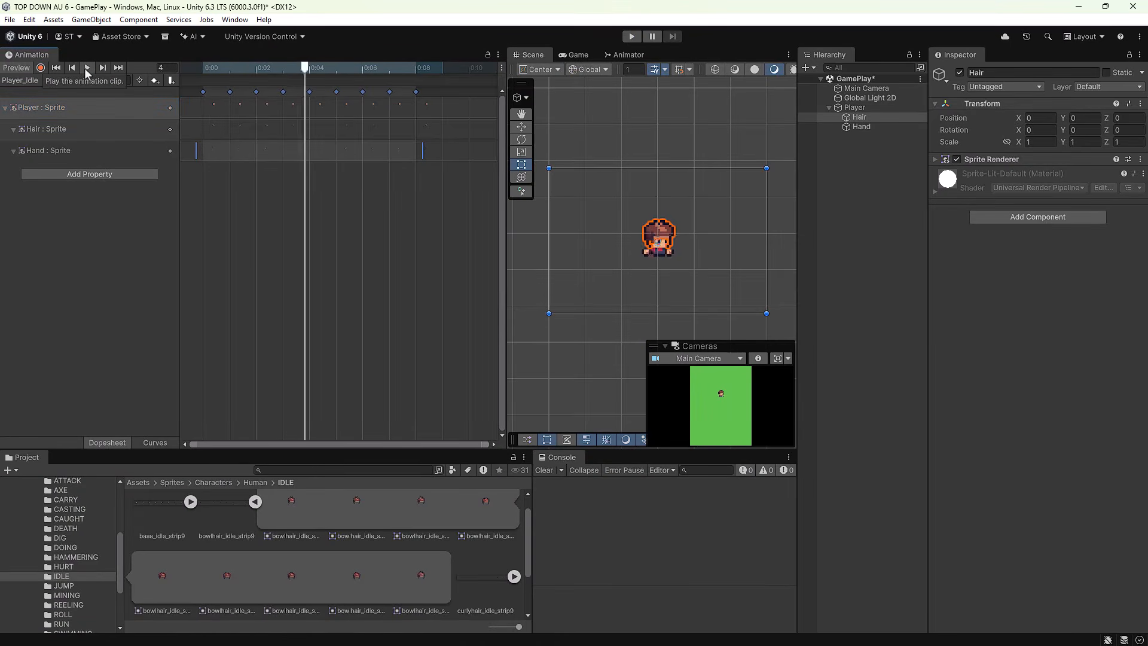
click(577, 54)
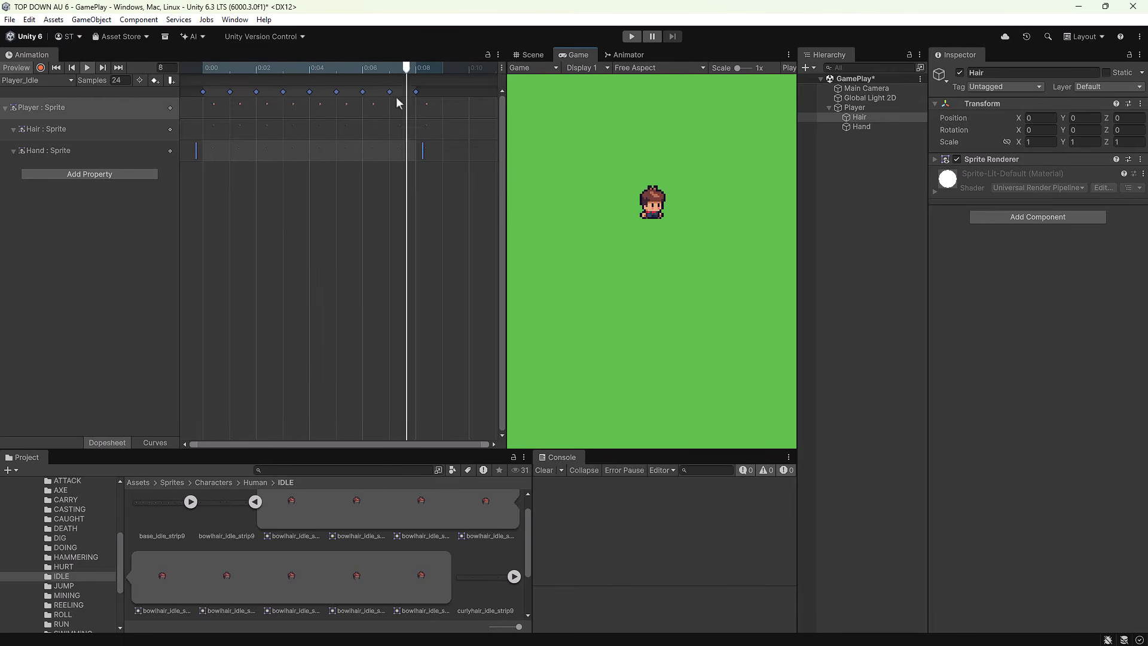
click(85, 67)
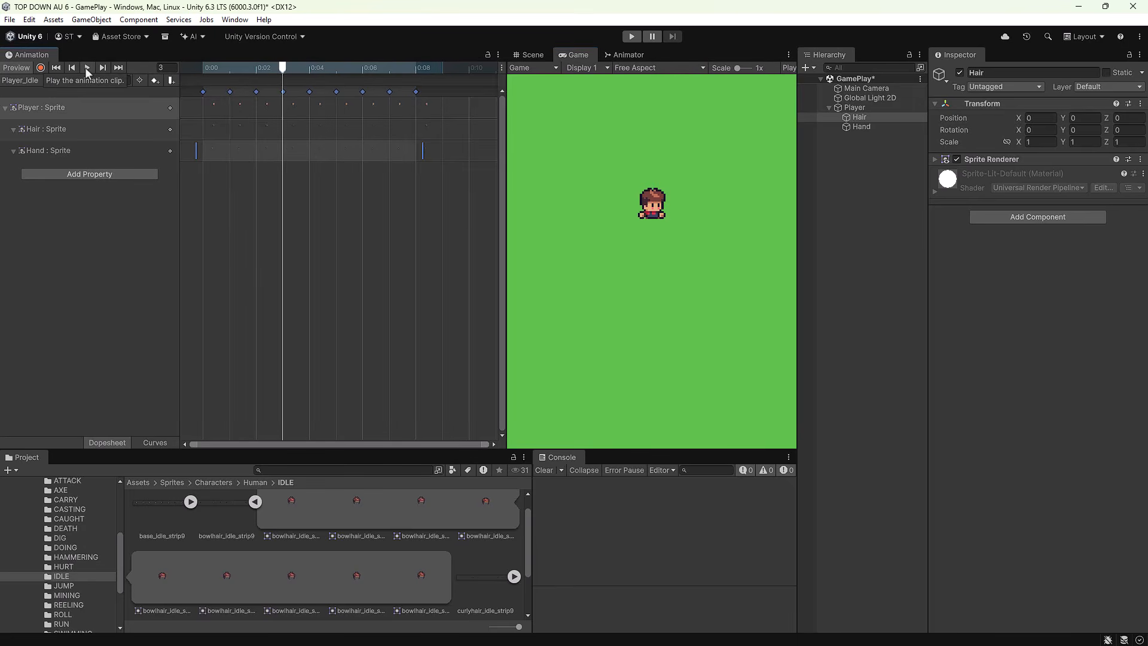
Step: Run the game to test the Player's idle animation, stop it and save the GamePlay scene
click(632, 37)
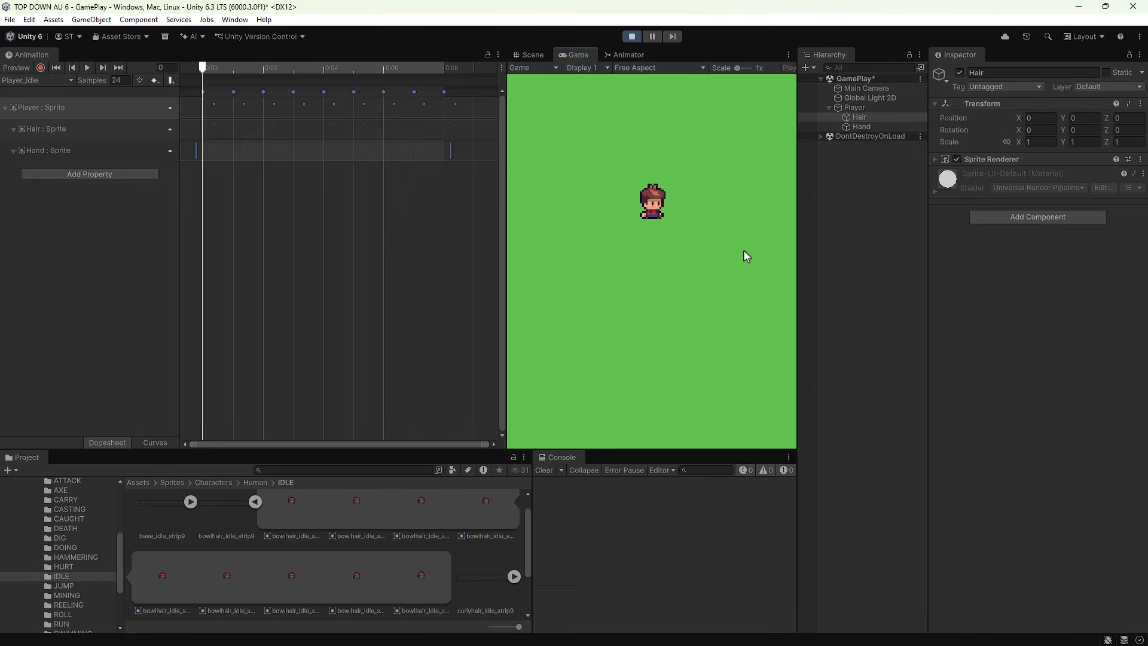
click(632, 36)
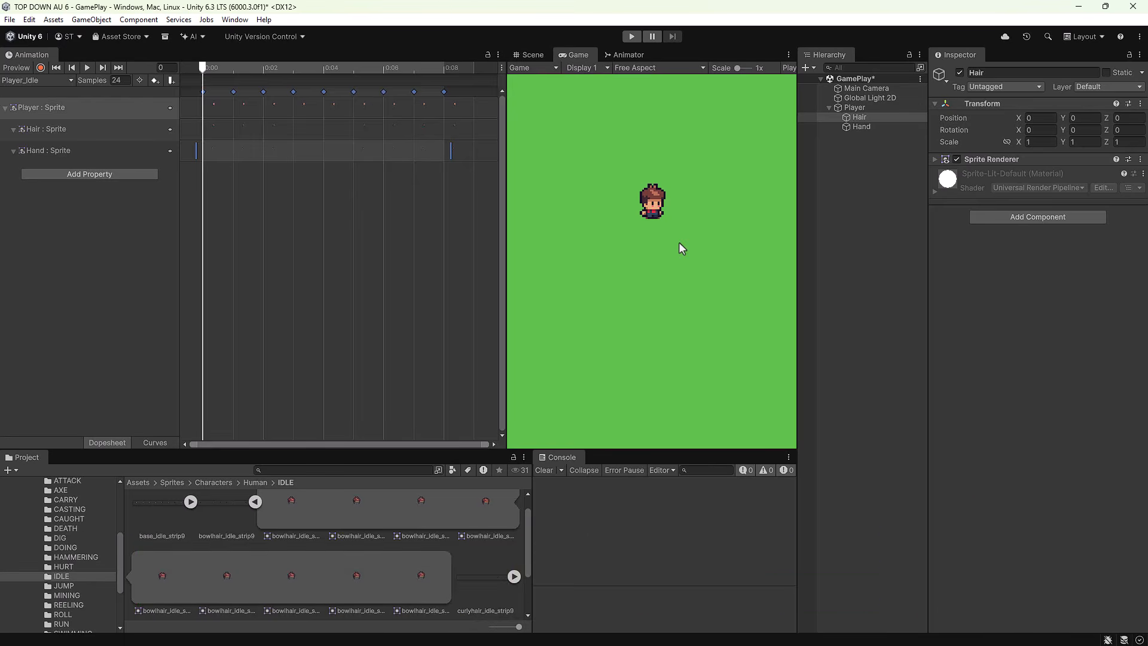
key(ctrl+s)
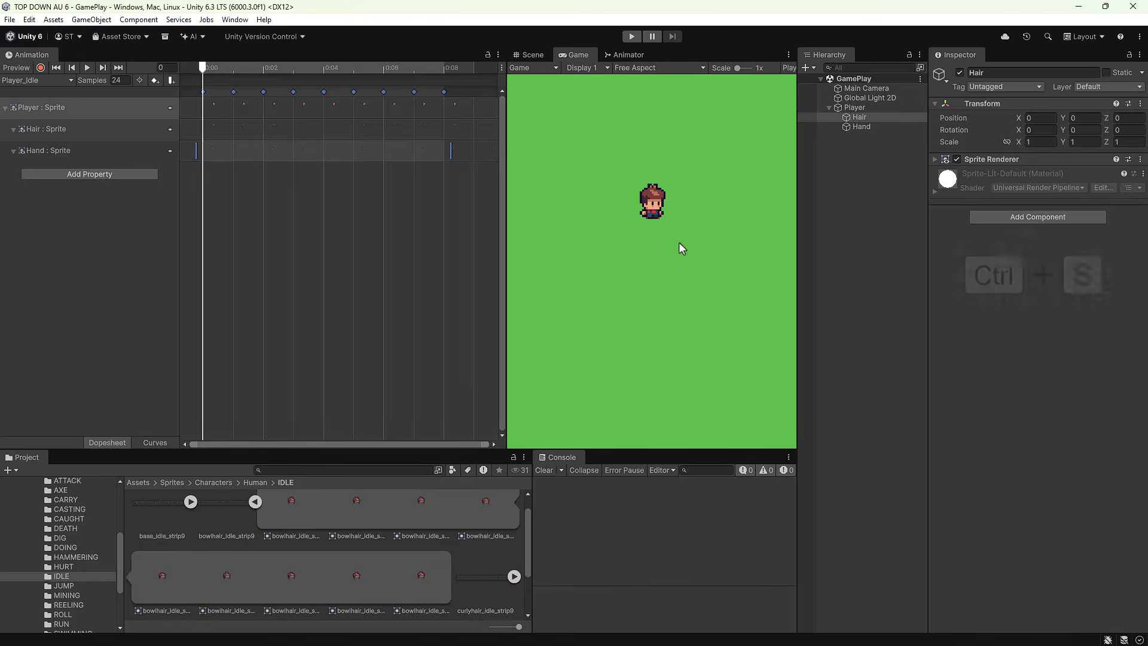